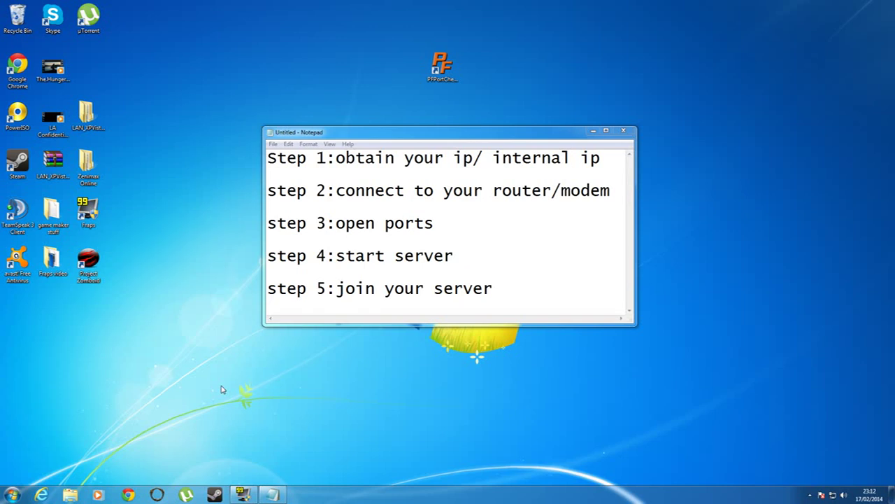
# Step: Run ipconfig in a command prompt to check the local IP address, then close it
pyautogui.click(13, 493)
pyautogui.moveTo(168, 473)
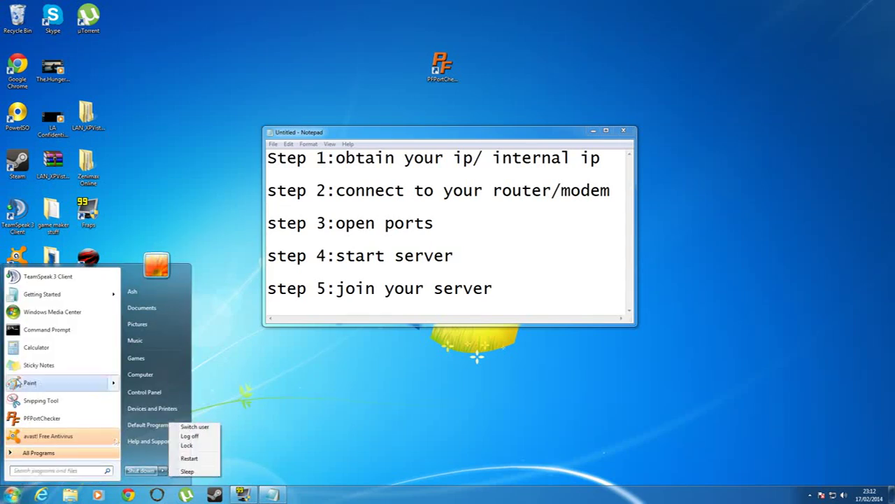
pyautogui.click(52, 330)
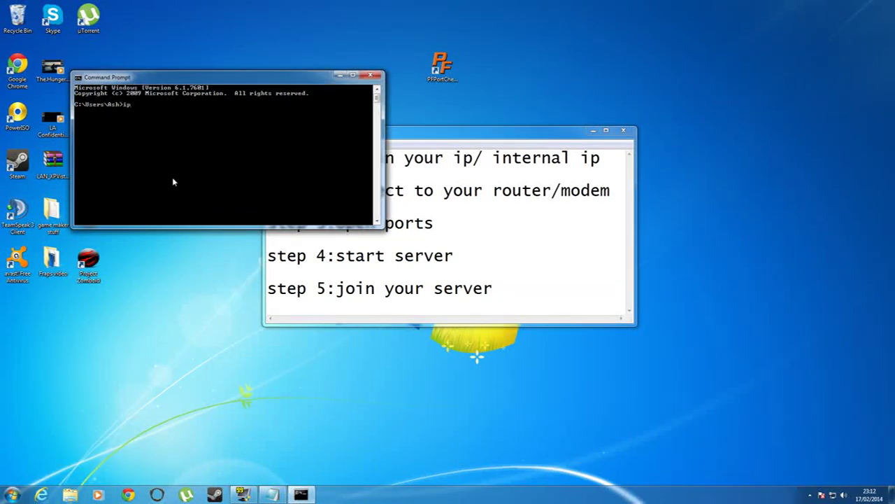
pyautogui.write('ipconfig')
pyautogui.press('Return')
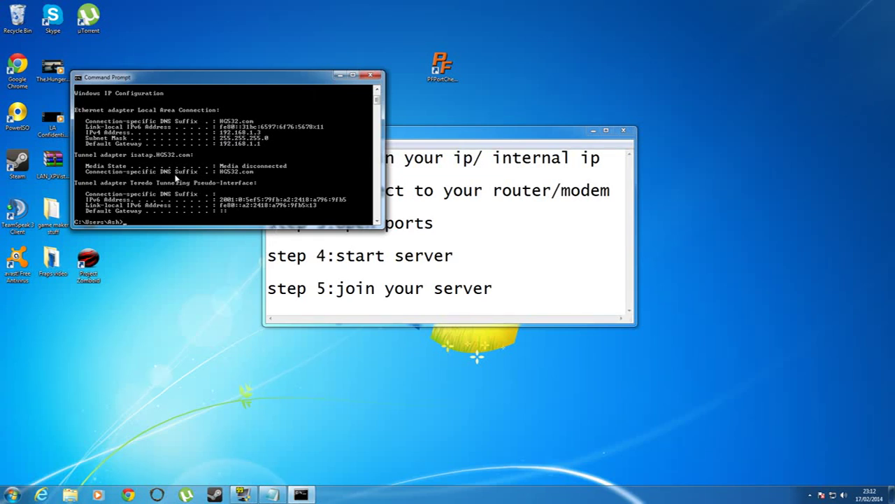
pyautogui.click(337, 75)
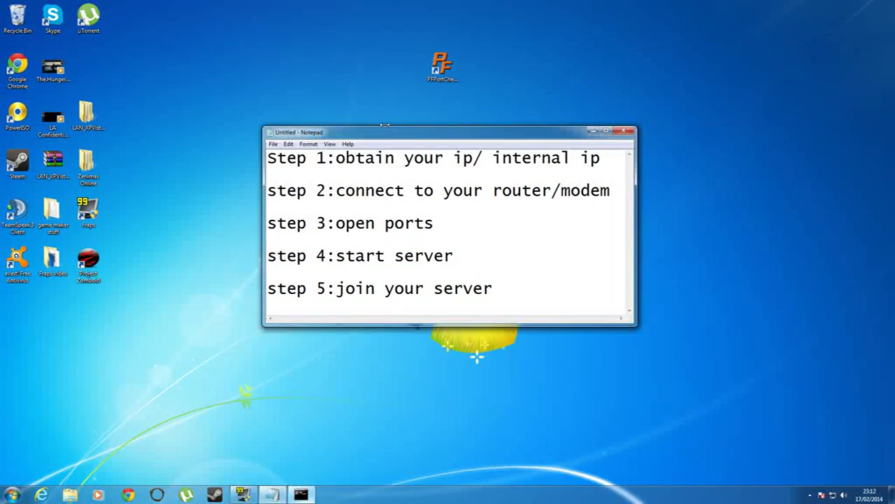
pyautogui.click(315, 497)
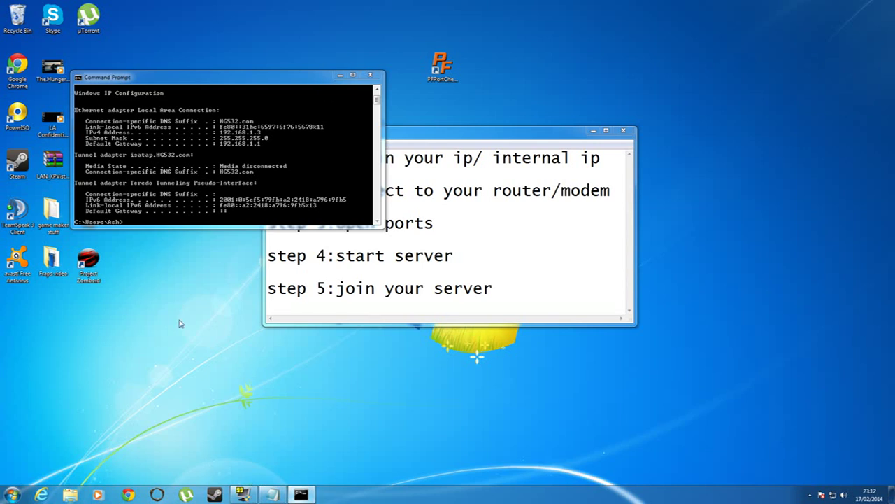
pyautogui.hotkey('alt', 'F4')
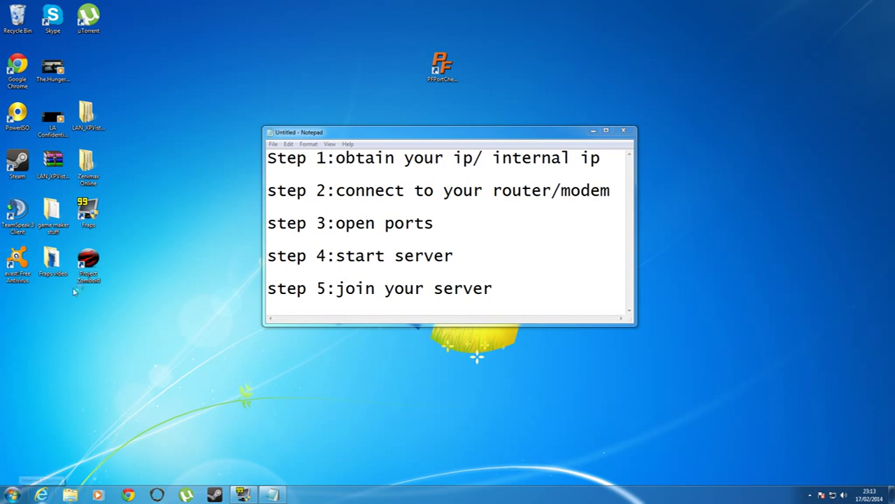
# Step: Google 'my ip' in Internet Explorer and copy the public IP 88.105.96.74
pyautogui.click(40, 495)
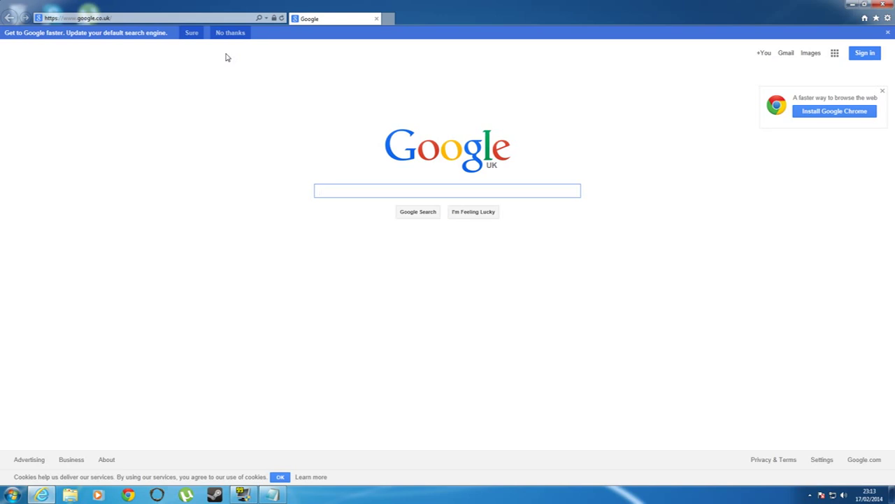
pyautogui.write('my ip')
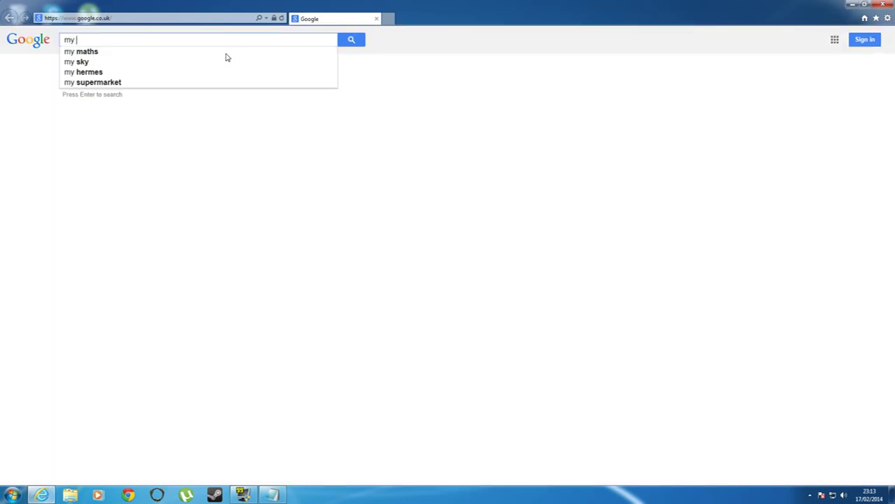
pyautogui.press('Return')
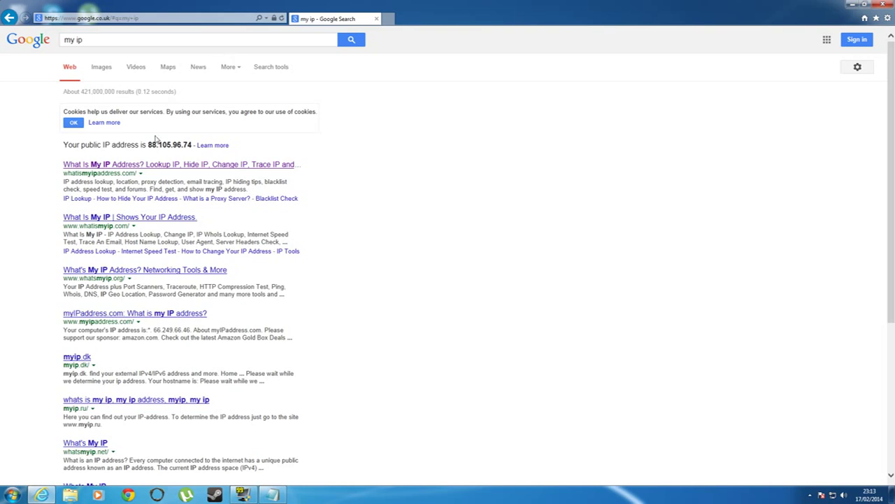
pyautogui.doubleClick(178, 146)
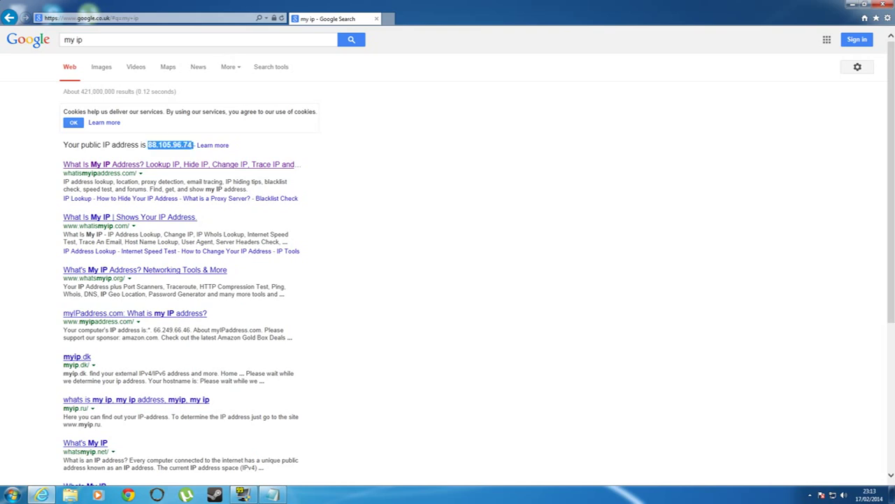
pyautogui.rightClick(179, 150)
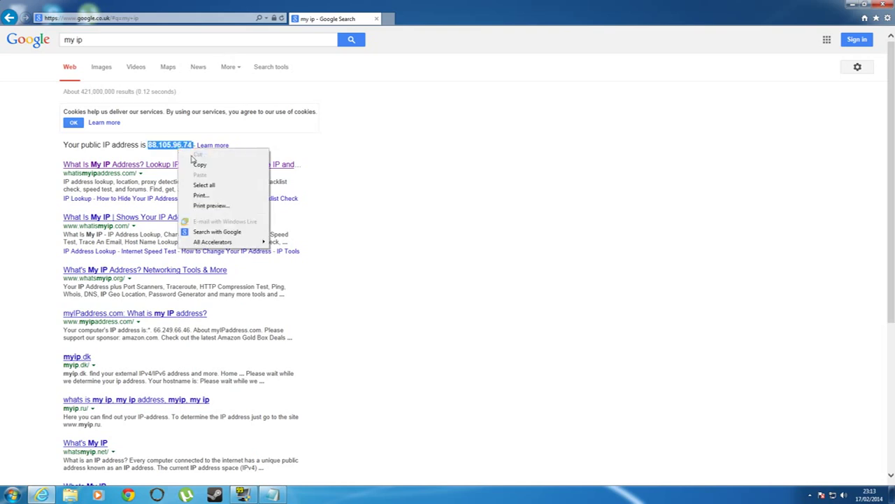
pyautogui.click(201, 166)
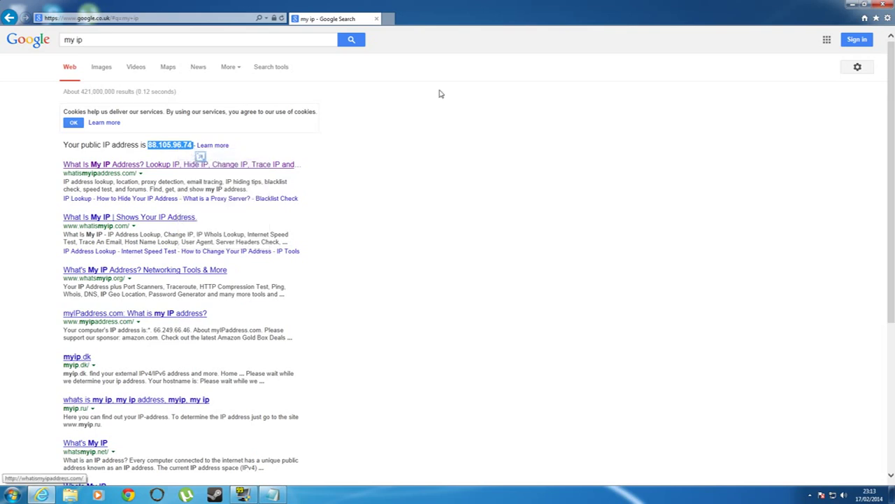
# Step: Paste 88.105.96.74 into the Notepad guide under step 5
pyautogui.moveTo(419, 18); pyautogui.dragTo(377, 35)
pyautogui.rightClick(332, 310)
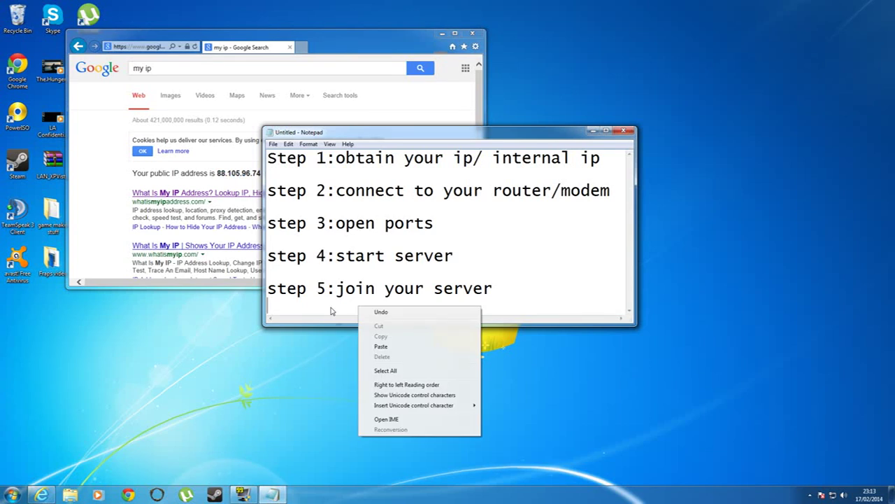
pyautogui.rightClick(332, 307)
pyautogui.click(353, 346)
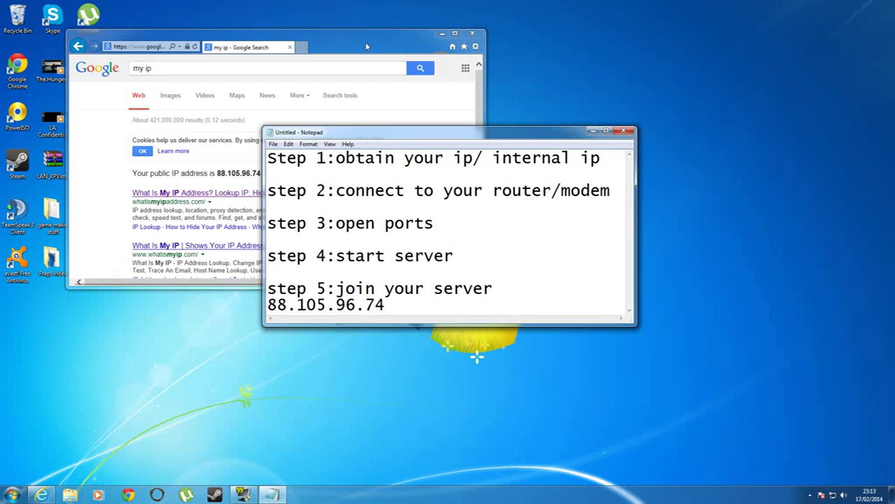
pyautogui.click(290, 81)
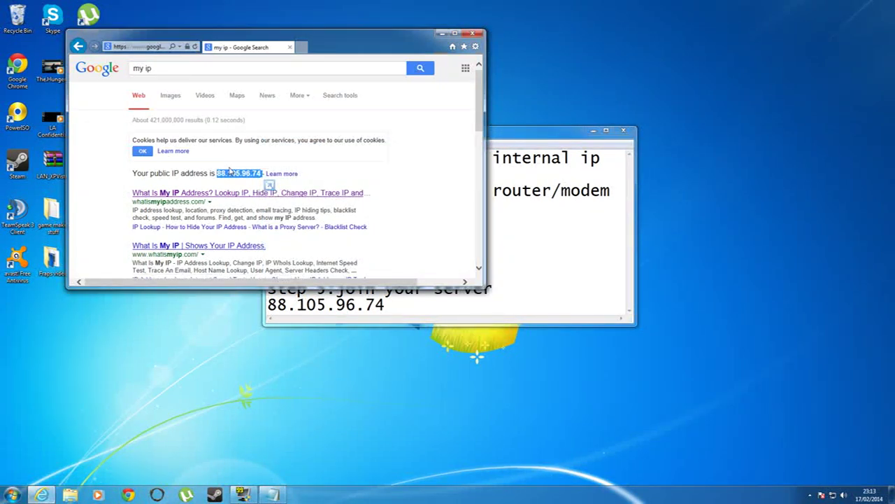
pyautogui.scroll(-3, 231, 171)
pyautogui.scroll(3, 229, 172)
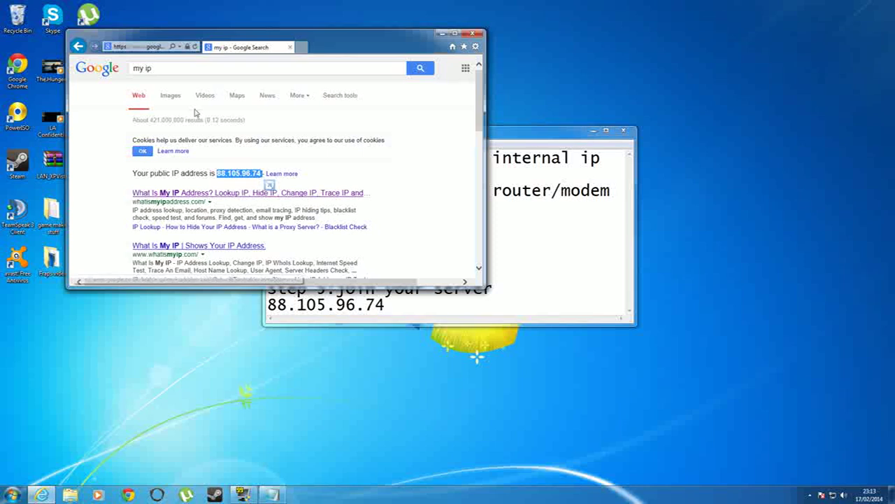
pyautogui.click(301, 48)
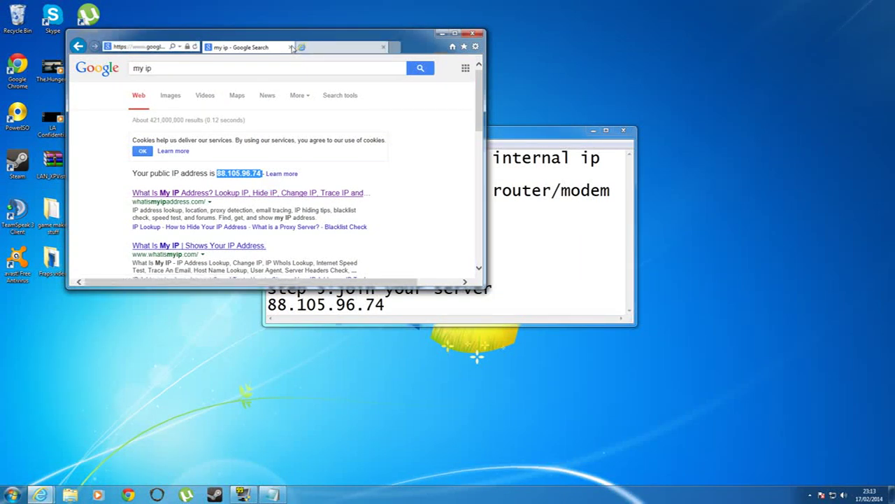
pyautogui.click(147, 47)
pyautogui.rightClick(149, 47)
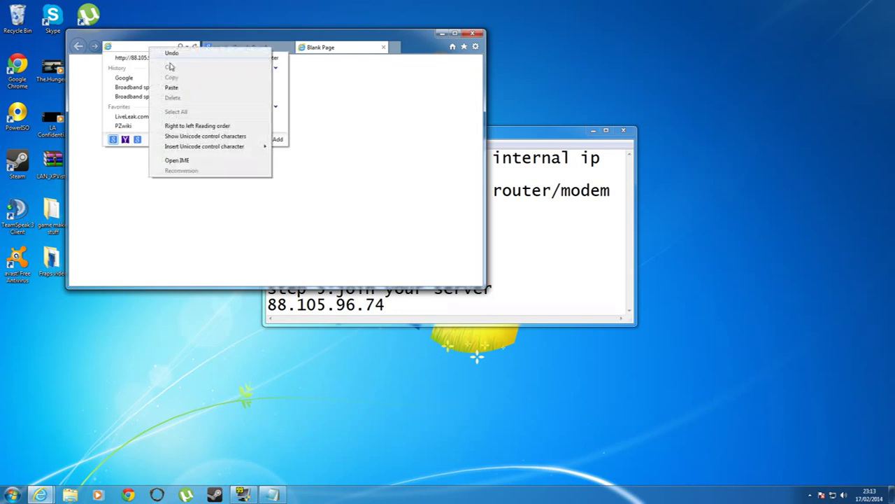
pyautogui.click(172, 88)
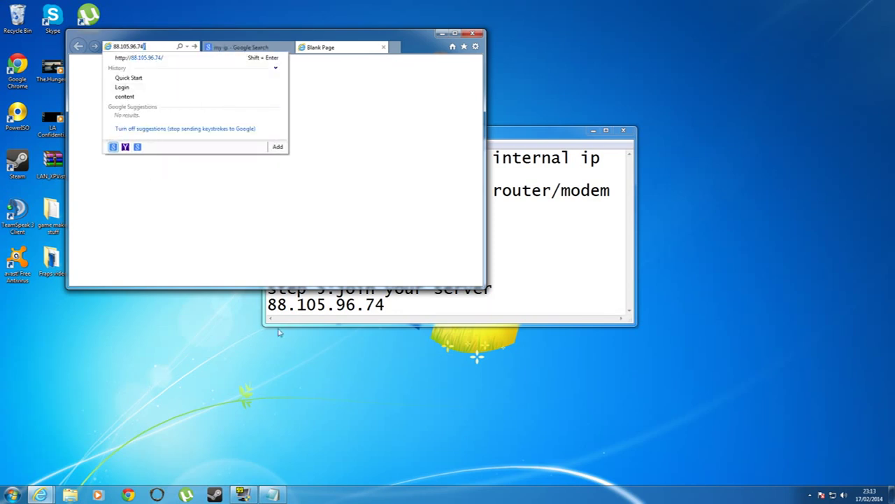
pyautogui.hotkey('alt', 'Tab')
pyautogui.click(180, 246)
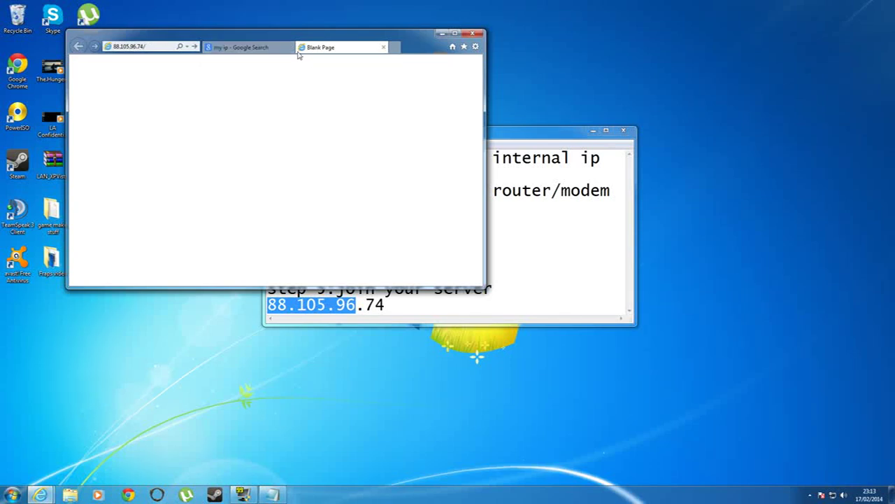
# Step: Load the router login page at 88.105.96.74 and enter the login username
pyautogui.click(164, 46)
pyautogui.click(146, 46)
pyautogui.press('Return')
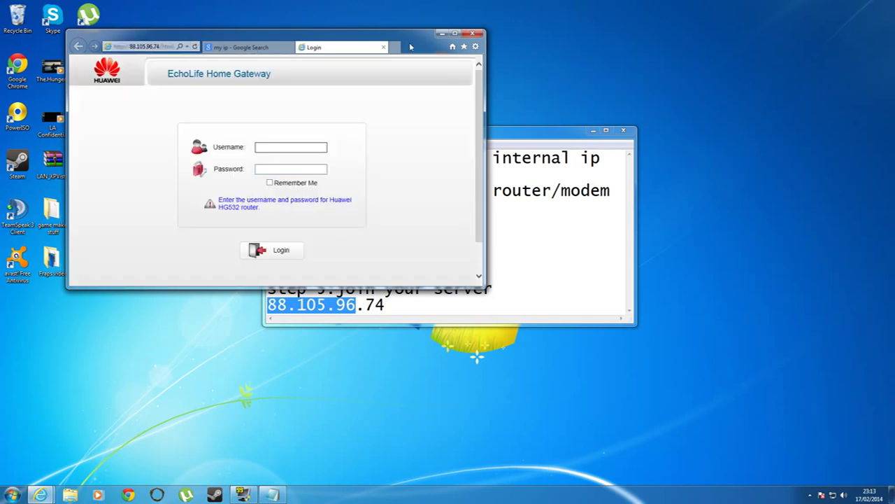
pyautogui.write('admin')
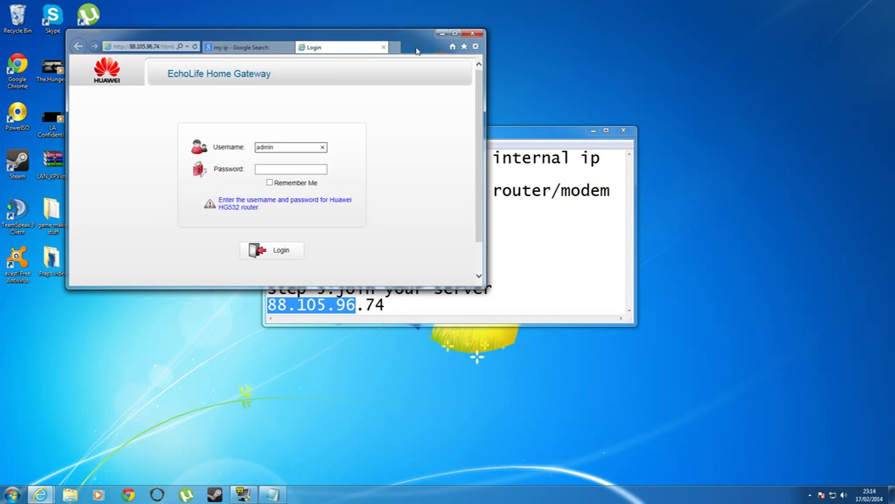
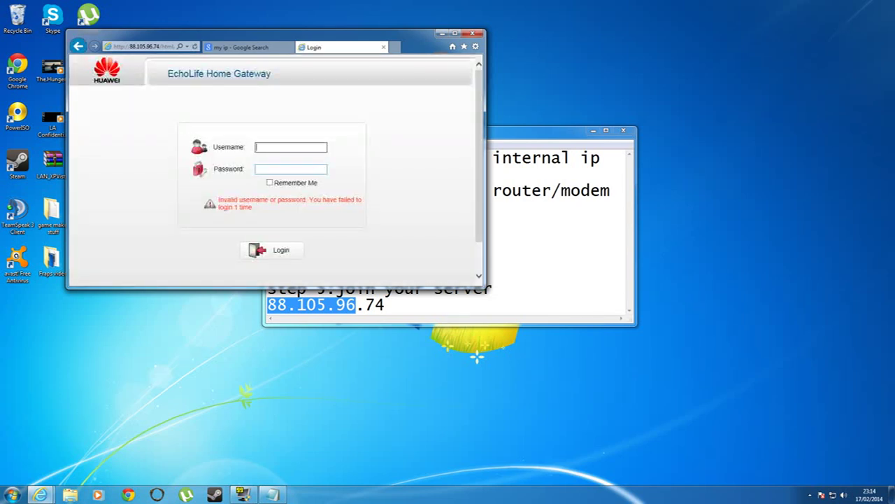
# Step: Log in to the gateway with the administrator username and password
pyautogui.write('admin')
pyautogui.press('Tab')
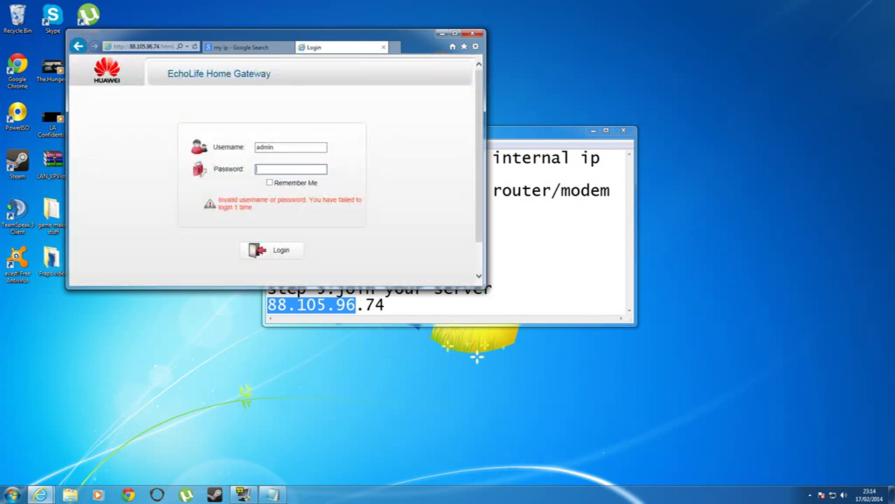
pyautogui.write('admin')
pyautogui.press('Return')
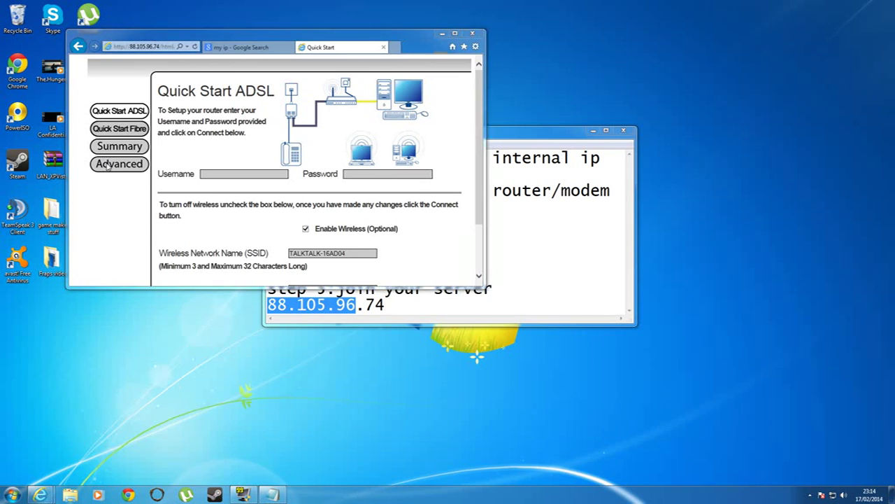
# Step: Go to Advanced > NAT > Port Mapping, accepting the advanced-users warning
pyautogui.click(107, 164)
pyautogui.click(440, 284)
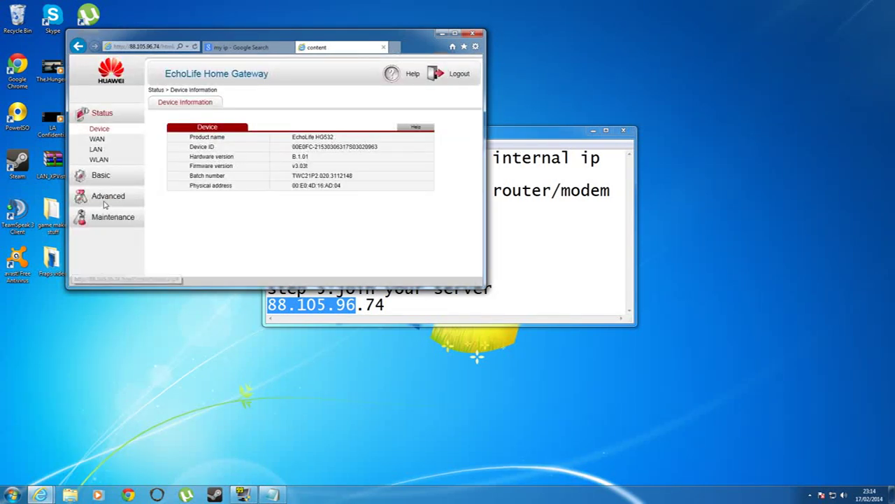
pyautogui.click(104, 199)
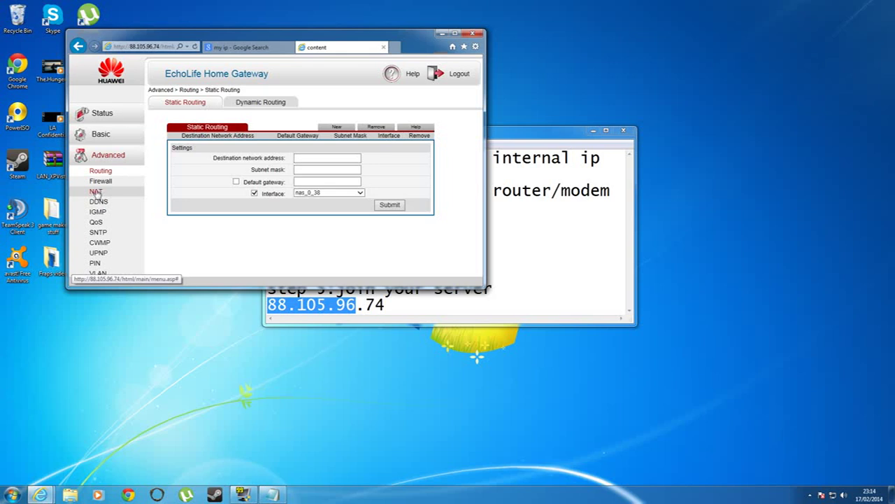
pyautogui.click(94, 193)
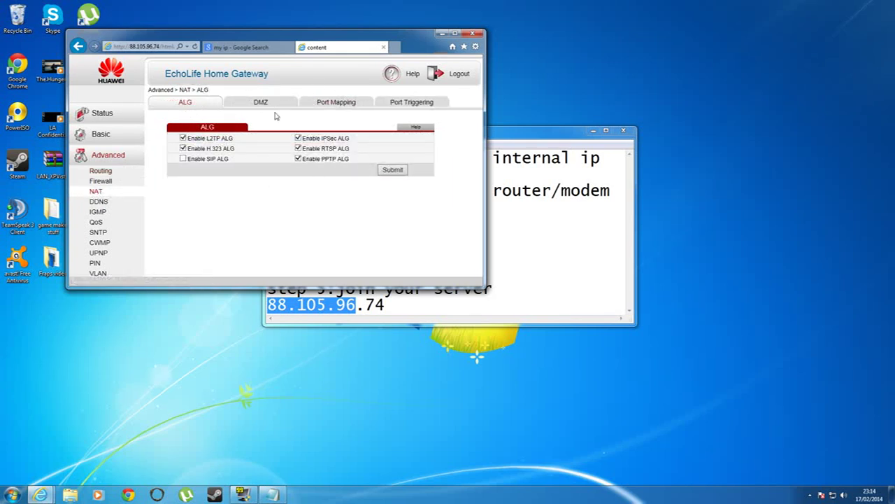
pyautogui.click(336, 103)
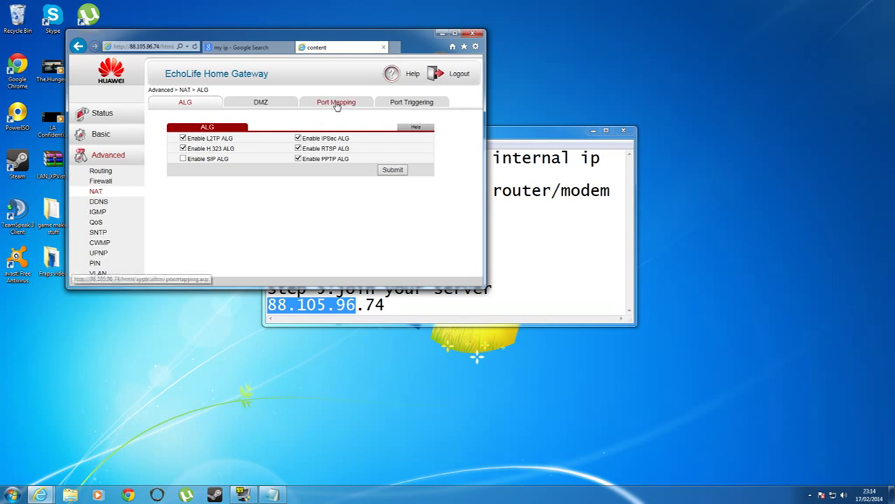
# Step: Maximize the browser so the port mapping page fills the screen
pyautogui.scroll(-1, 277, 176)
pyautogui.scroll(1, 276, 176)
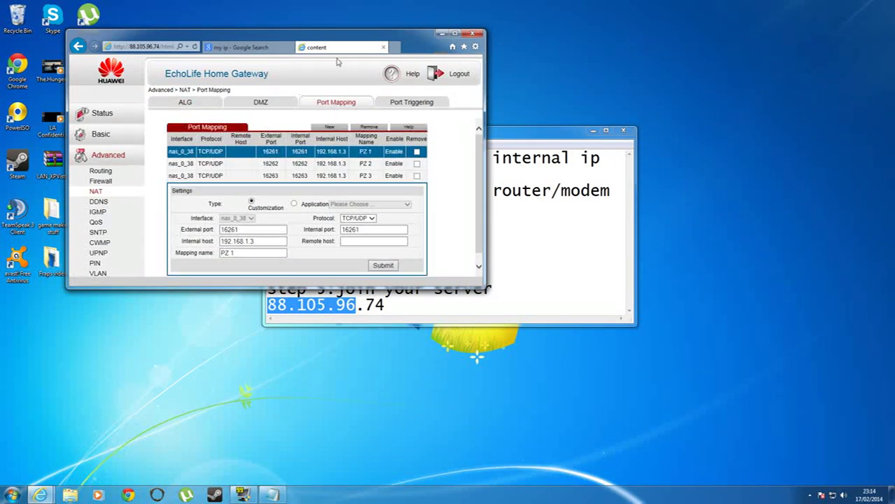
pyautogui.doubleClick(406, 47)
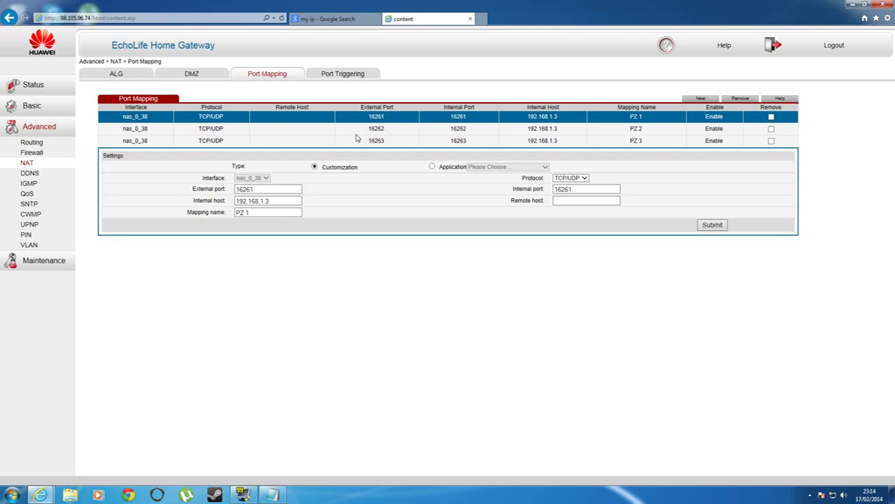
# Step: Inspect the PZ 3, PZ 2 and PZ 1 rules, highlighting PZ 1's external port 16261
pyautogui.click(405, 141)
pyautogui.click(402, 129)
pyautogui.click(400, 140)
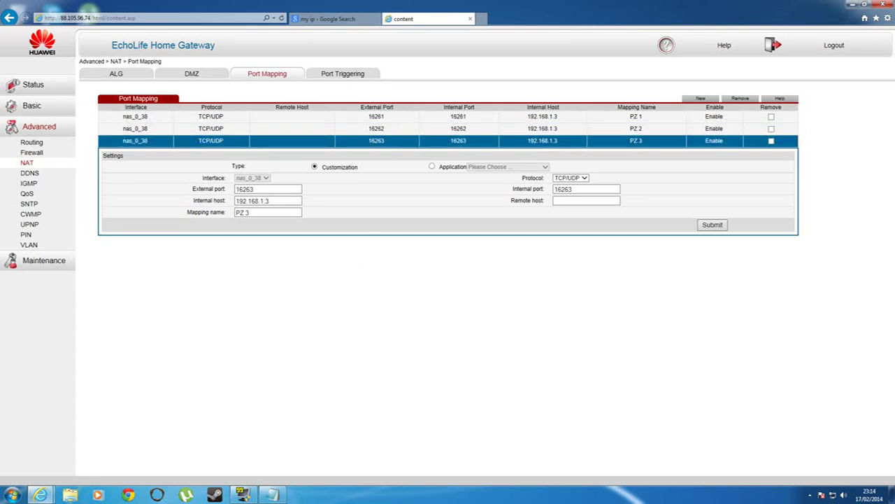
pyautogui.moveTo(368, 117); pyautogui.dragTo(385, 117)
pyautogui.click(381, 117)
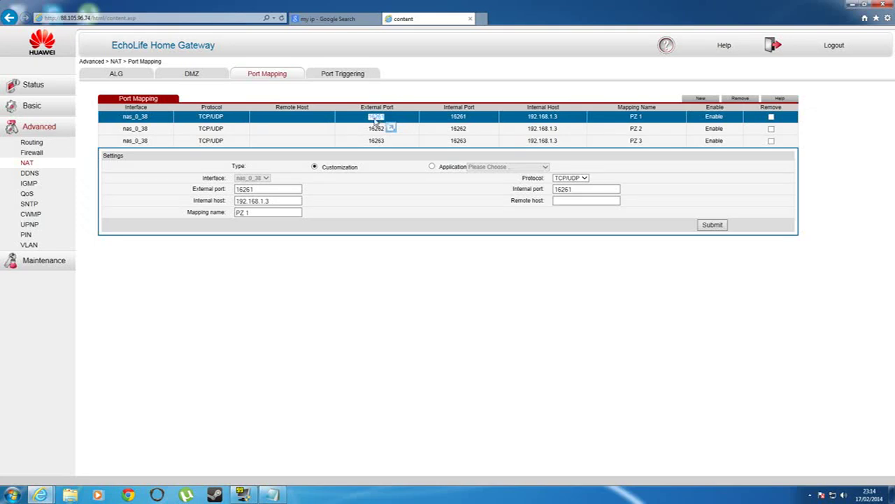
pyautogui.moveTo(383, 120); pyautogui.dragTo(382, 262)
# Step: Add a new port mapping entry with external and internal port 16261
pyautogui.click(700, 98)
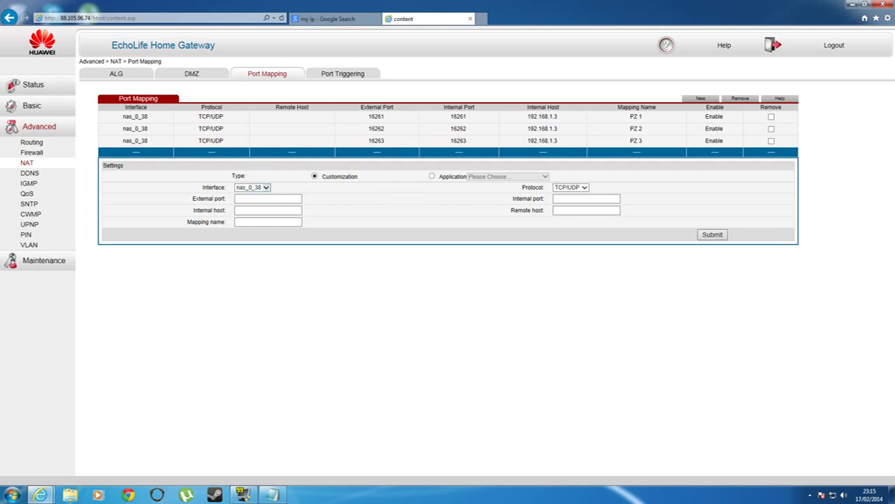
pyautogui.click(268, 199)
pyautogui.write('1626')
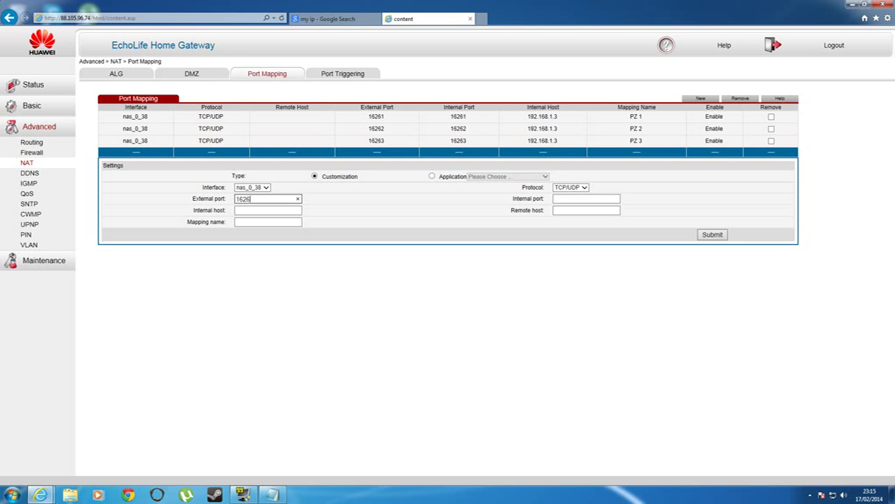
pyautogui.write('1')
pyautogui.press('Tab')
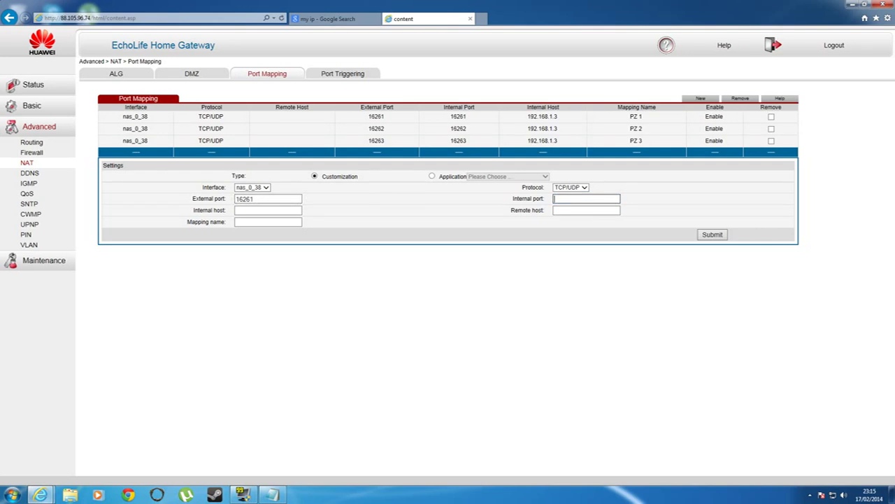
pyautogui.write('16261')
# Step: Run ipconfig in Command Prompt to find IPv4 address 192.168.1.3, then close it
pyautogui.click(13, 494)
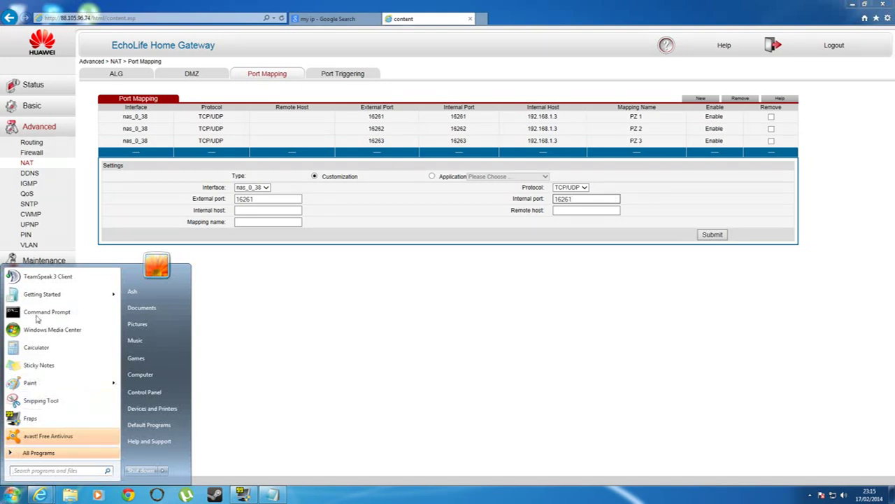
pyautogui.click(38, 314)
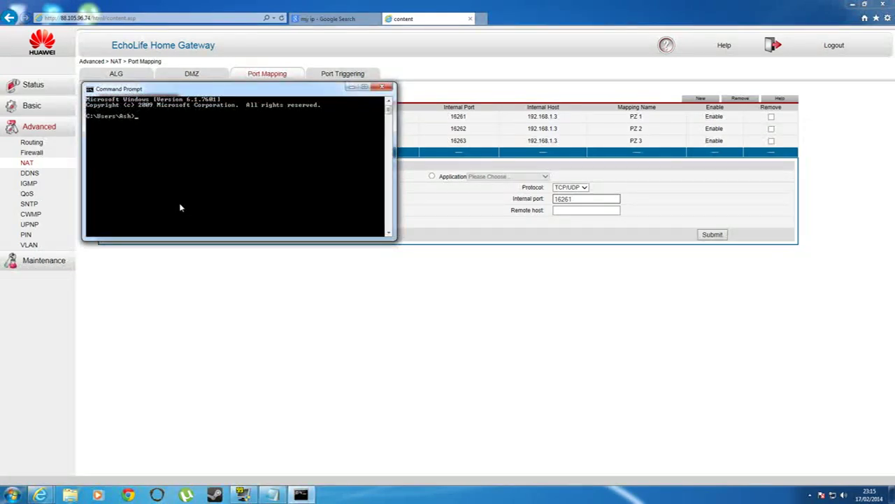
pyautogui.write('ipconfig')
pyautogui.press('Return')
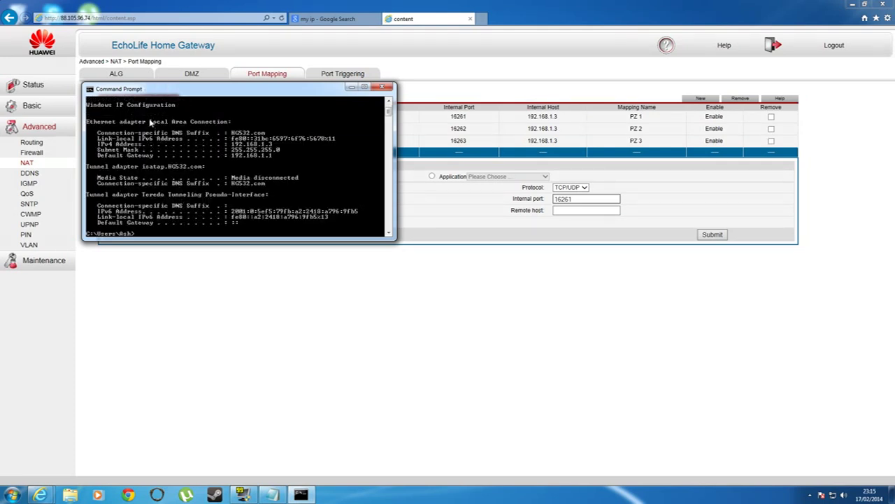
pyautogui.moveTo(237, 102); pyautogui.dragTo(406, 235)
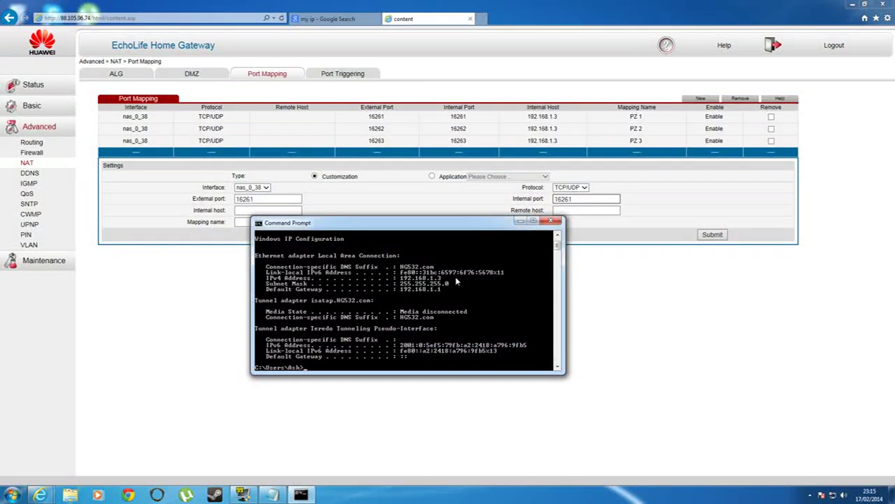
pyautogui.click(550, 221)
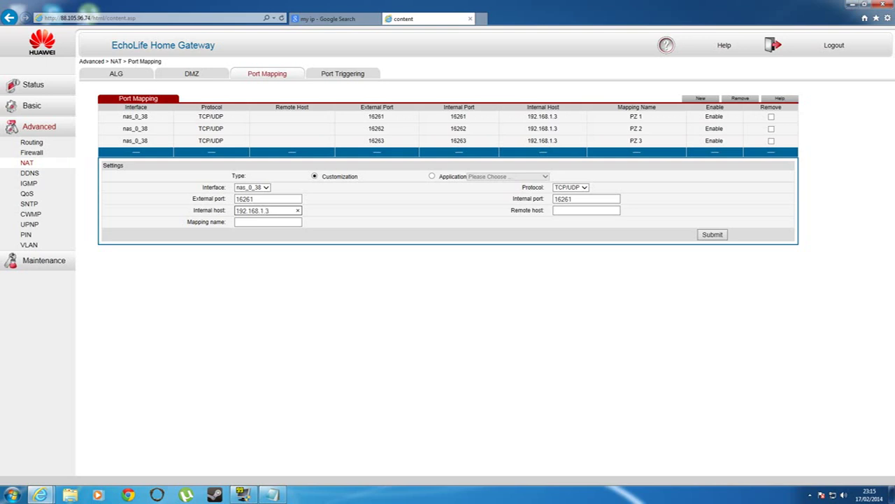
# Step: Enter internal host 192.168.1.3 and name the new mapping PZ 4
pyautogui.click(579, 211)
pyautogui.click(268, 222)
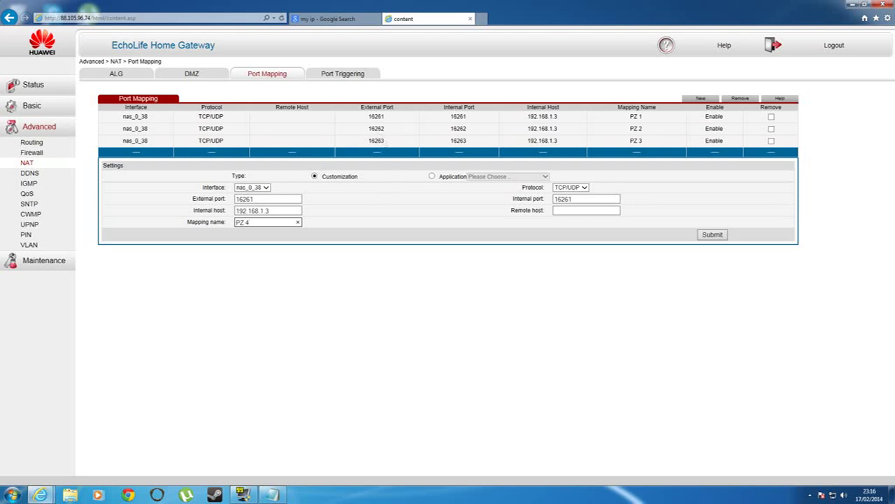
# Step: Check the PZ 1, PZ 2 and PZ 3 rules' external ports against the blank new entry
pyautogui.click(371, 119)
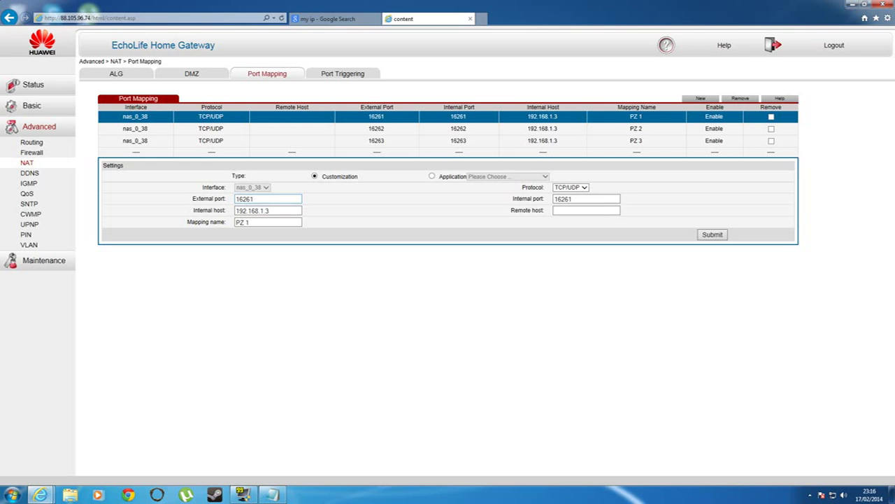
pyautogui.click(273, 199)
pyautogui.click(313, 130)
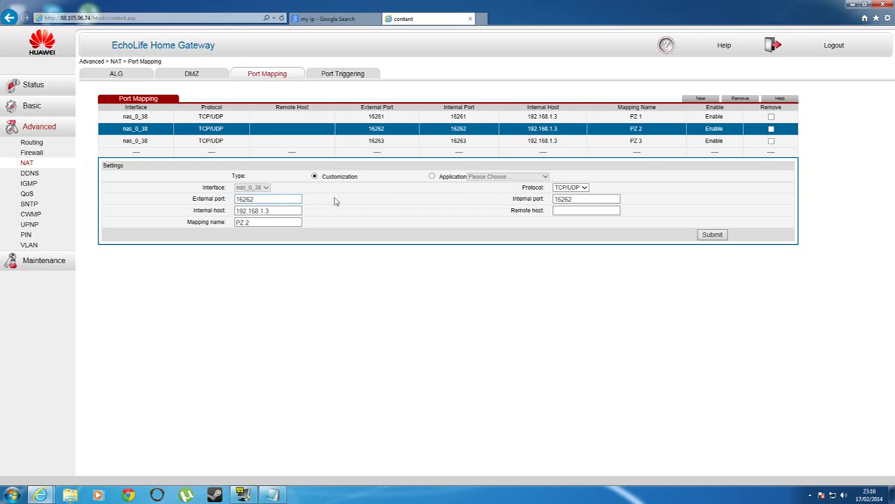
pyautogui.click(276, 199)
pyautogui.hotkey('ctrl', 'a')
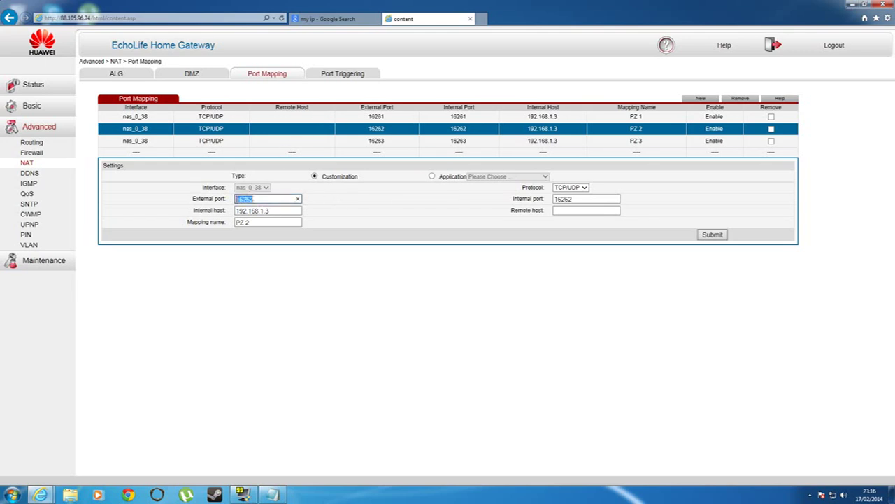
pyautogui.press('End')
pyautogui.click(320, 144)
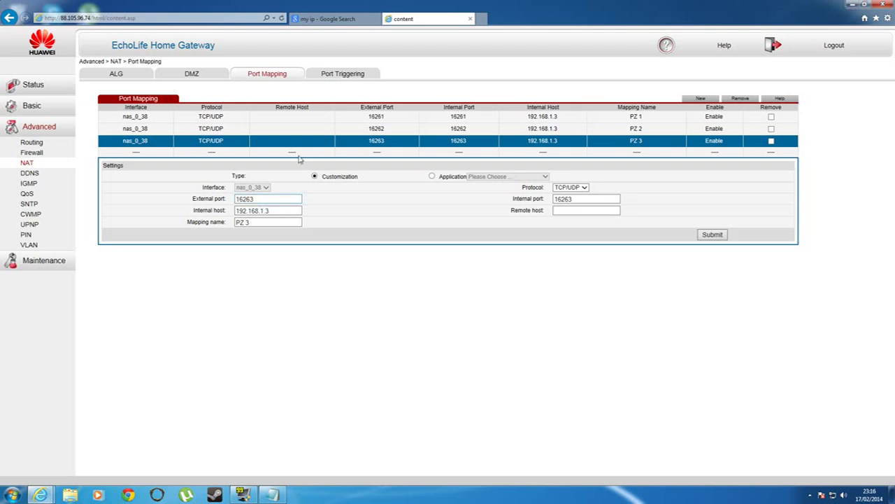
pyautogui.click(306, 153)
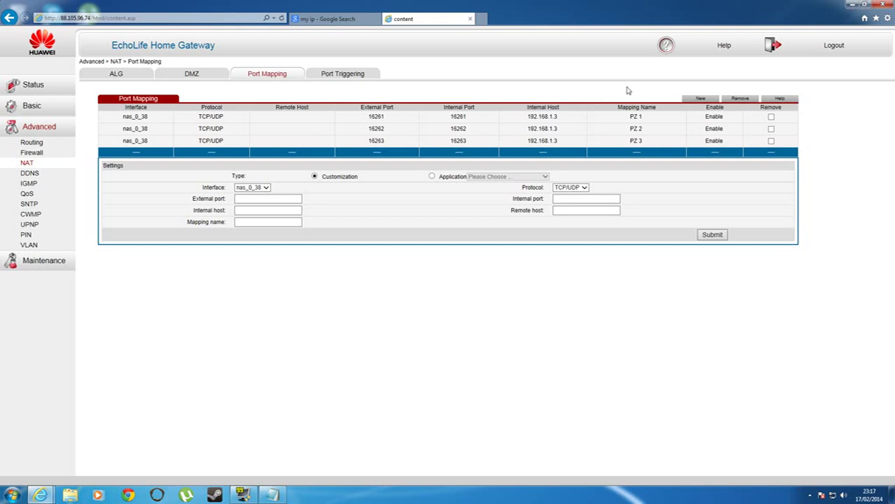
# Step: Minimize the browser and rearrange Notepad and the PFPortChecker shortcut on the desktop
pyautogui.click(851, 5)
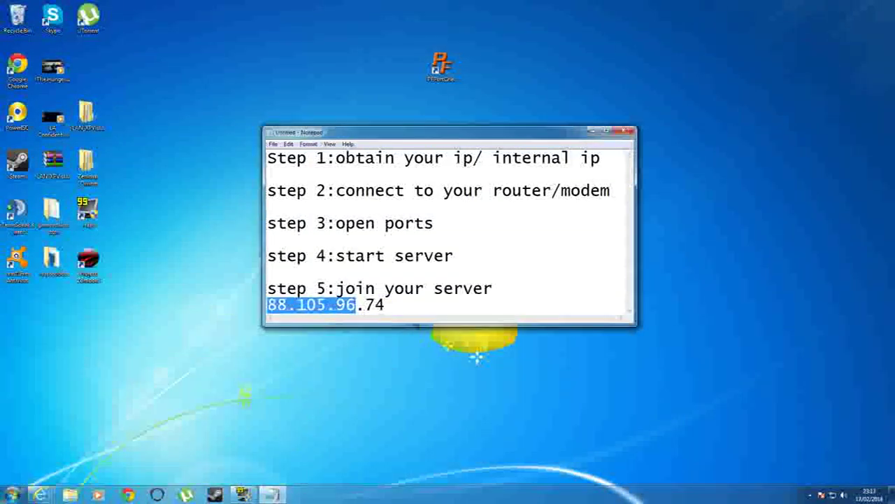
pyautogui.moveTo(482, 132); pyautogui.dragTo(578, 156)
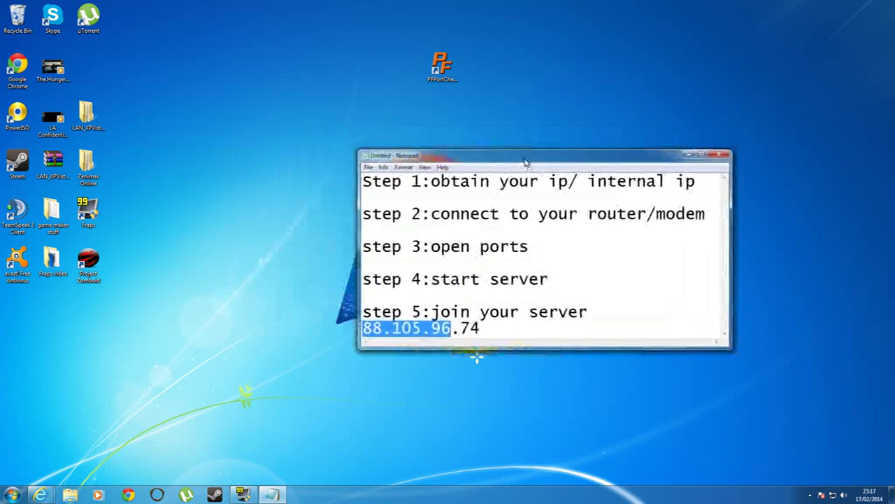
pyautogui.moveTo(442, 66); pyautogui.dragTo(231, 211)
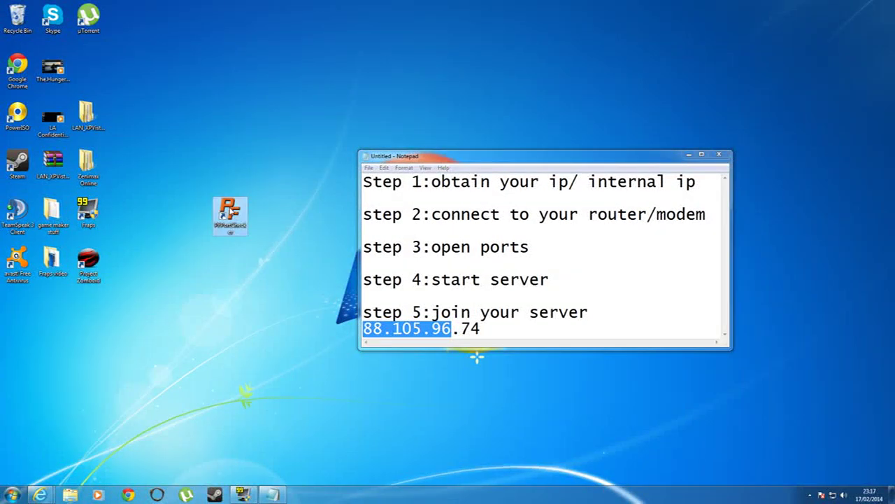
# Step: Check TCP port 16261 in PFPortChecker, confirm it is open, and close the tool
pyautogui.doubleClick(231, 213)
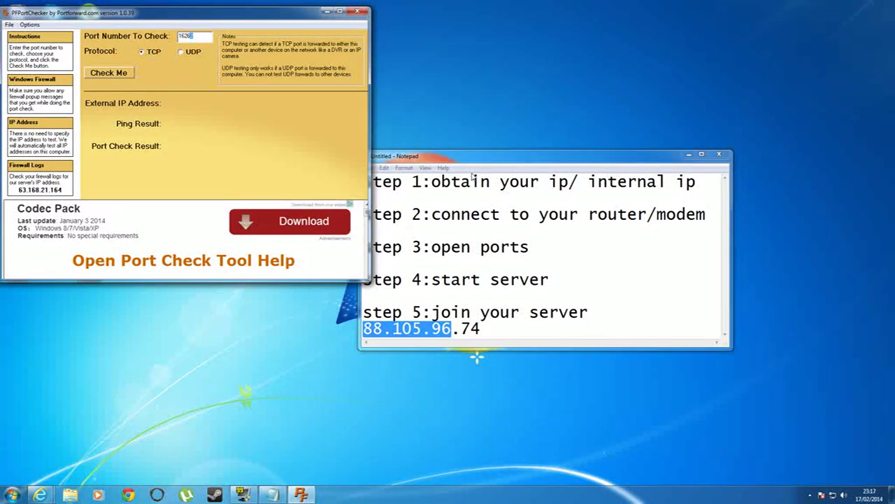
pyautogui.write('1')
pyautogui.click(109, 75)
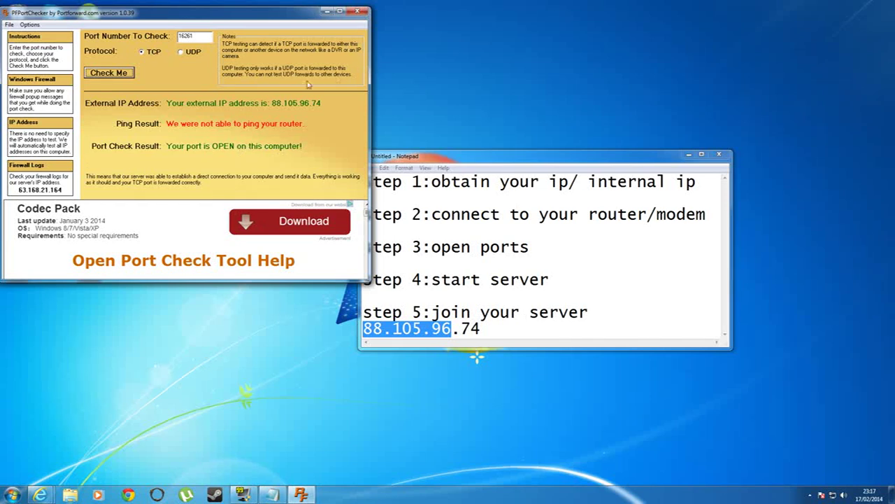
pyautogui.click(357, 12)
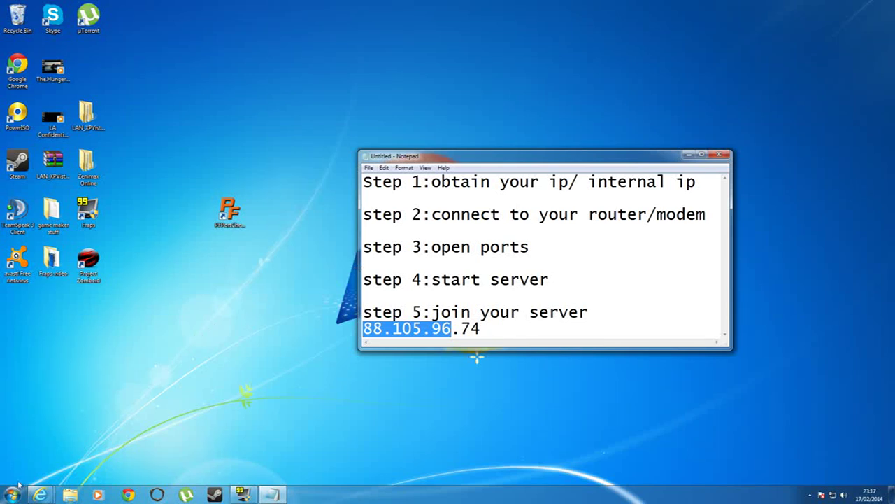
# Step: Browse to C:\Program Files (x86)\Steam\SteamApps\common\ProjectZomboid and run ProjectZomboidServer.bat
pyautogui.click(40, 495)
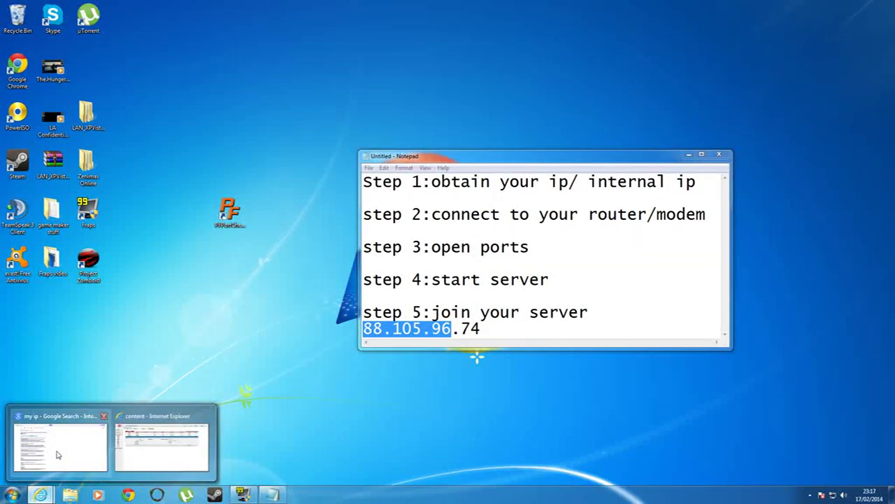
pyautogui.click(12, 494)
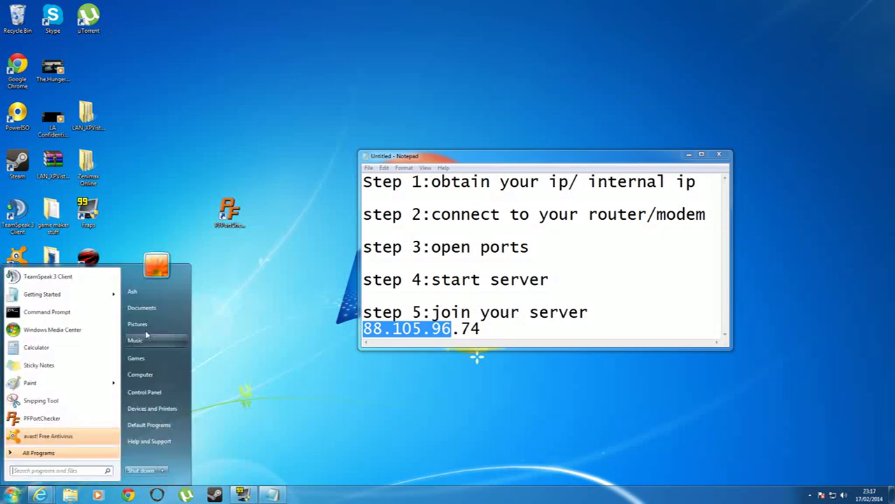
pyautogui.click(143, 375)
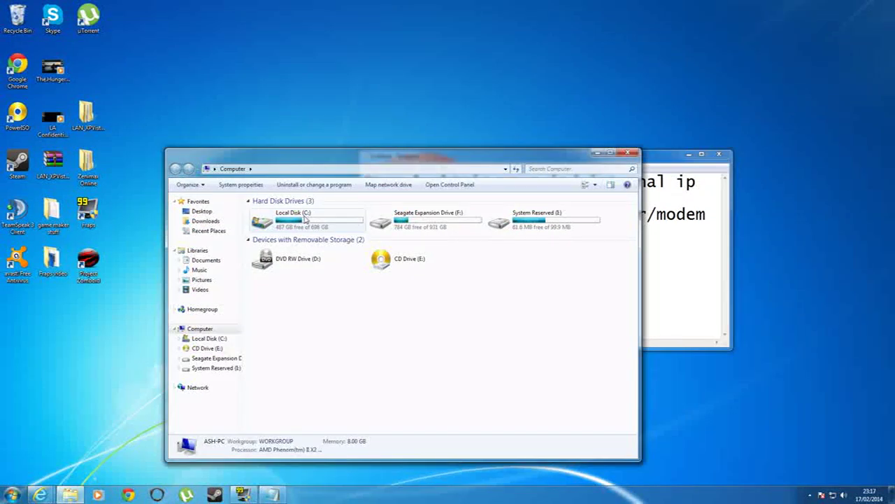
pyautogui.doubleClick(305, 219)
pyautogui.scroll(-1, 324, 382)
pyautogui.doubleClick(302, 352)
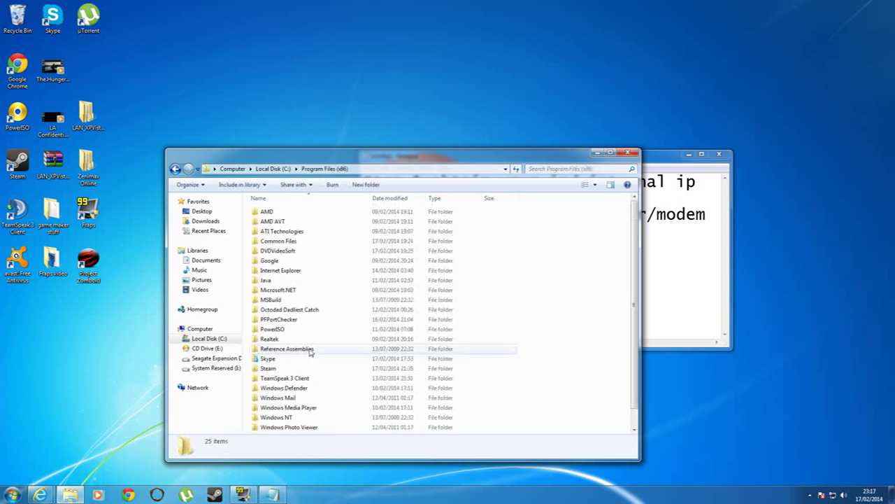
pyautogui.scroll(-1, 315, 351)
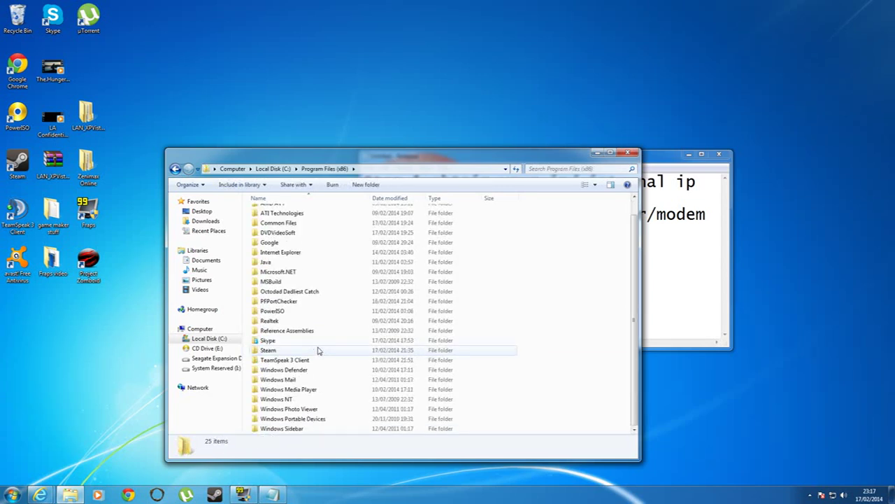
pyautogui.doubleClick(276, 350)
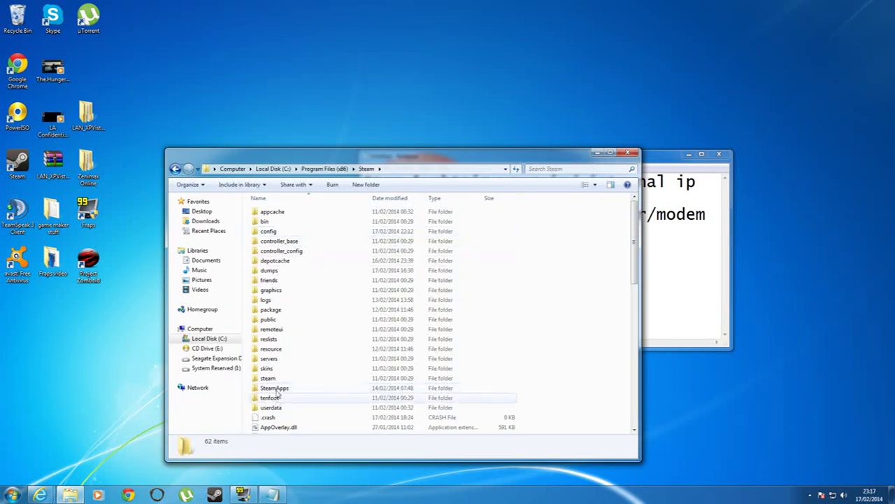
pyautogui.doubleClick(274, 388)
pyautogui.doubleClick(278, 213)
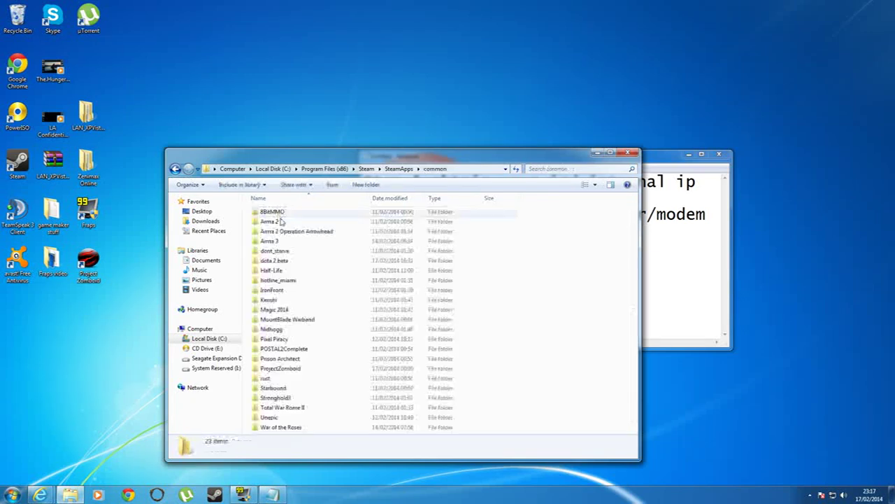
pyautogui.doubleClick(282, 368)
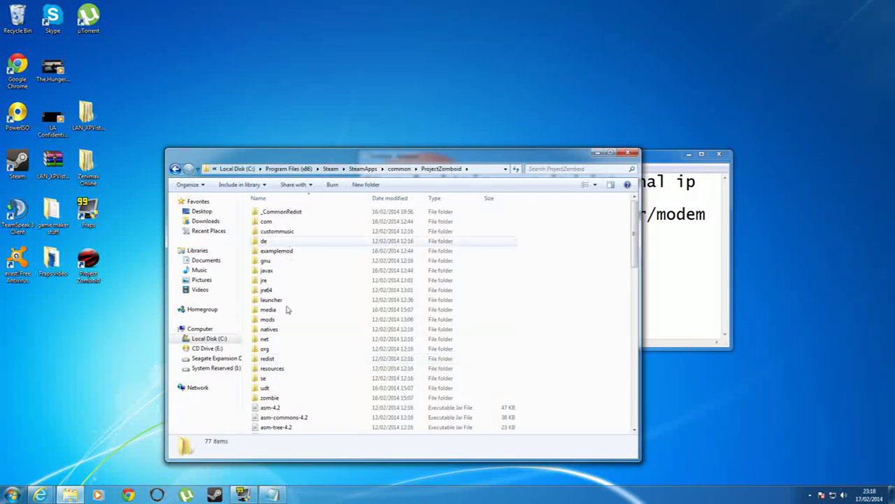
pyautogui.scroll(-13, 286, 310)
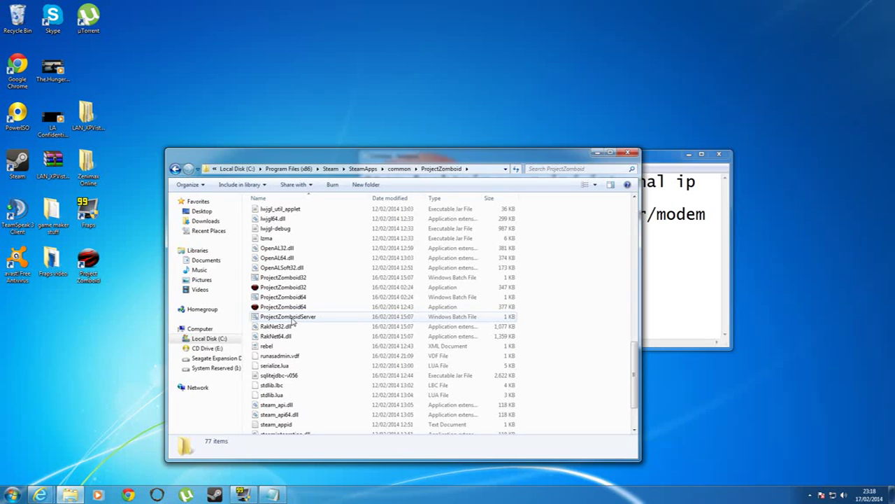
pyautogui.doubleClick(292, 320)
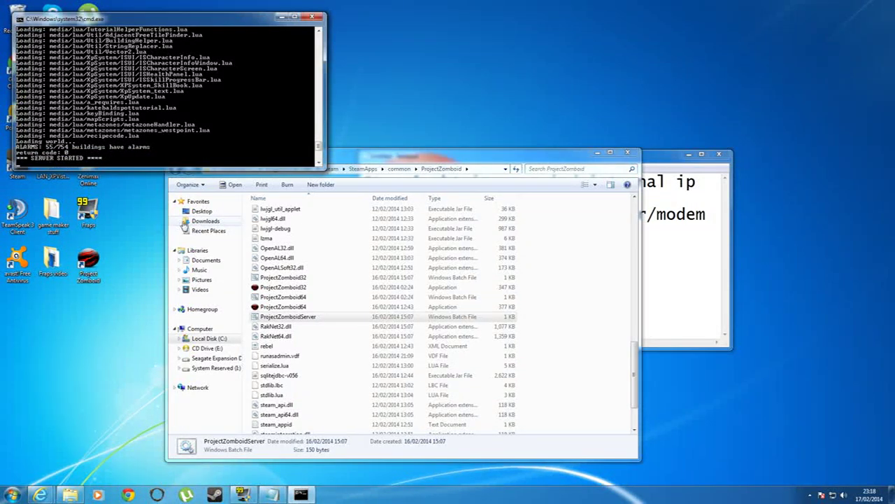
# Step: Minimize Explorer and select the whole external IP address line in Notepad
pyautogui.click(597, 153)
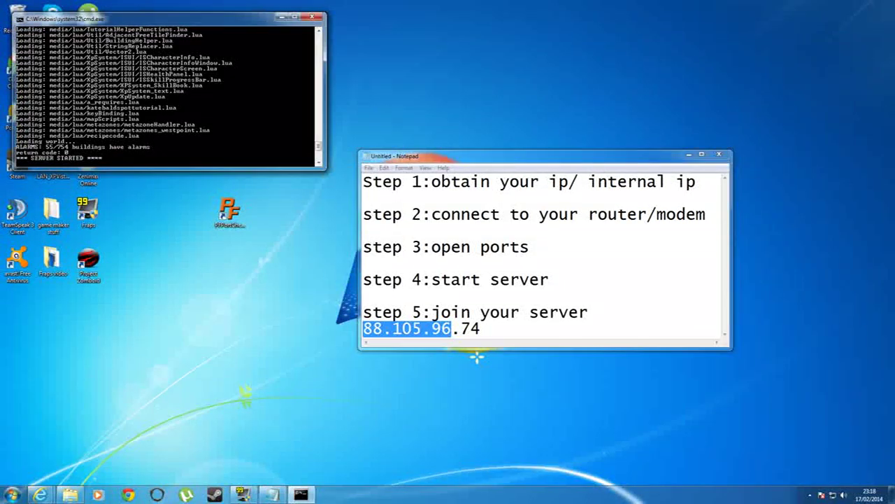
pyautogui.hotkey('shift', 'Right')
pyautogui.hotkey('shift', 'Right')
pyautogui.hotkey('shift', 'Right')
pyautogui.hotkey('shift', 'Right')
pyautogui.hotkey('shift', 'Right')
pyautogui.hotkey('shift', 'Right')
pyautogui.hotkey('shift', 'Right')
pyautogui.hotkey('shift', 'Right')
pyautogui.hotkey('shift', 'Right')
pyautogui.hotkey('shift', 'Right')
pyautogui.hotkey('shift', 'Right')
pyautogui.hotkey('shift', 'Right')
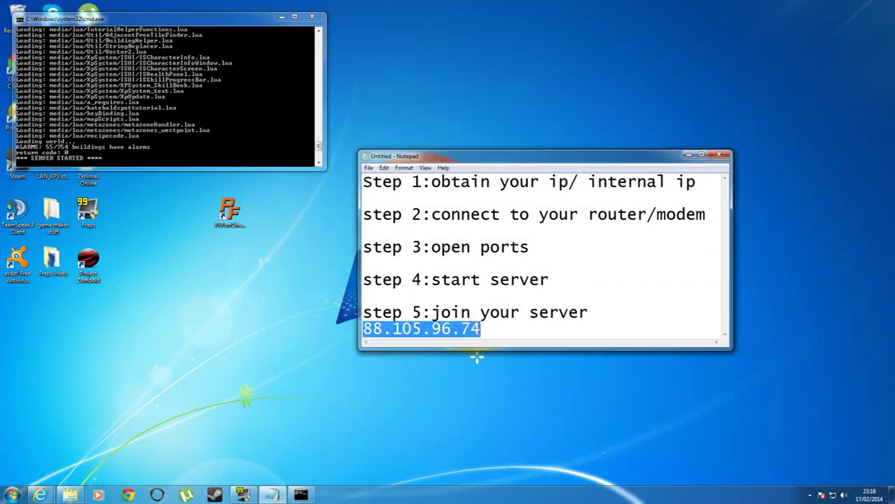
pyautogui.rightClick(416, 325)
pyautogui.rightClick(396, 332)
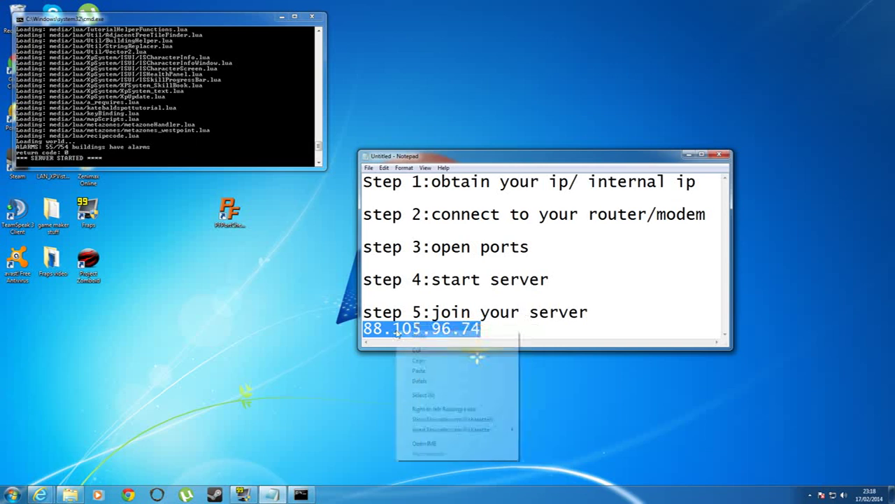
pyautogui.click(418, 359)
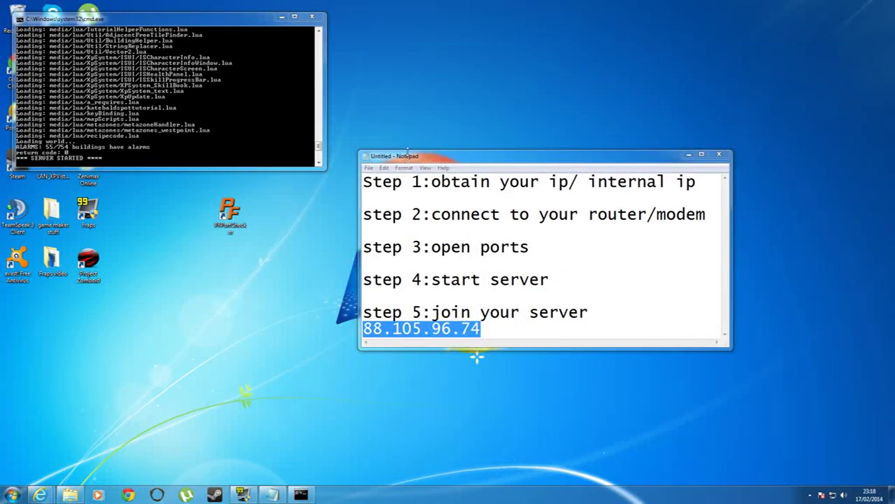
# Step: Move Notepad aside, place the Project Zomboid shortcut beside GAMEZ!, and launch the game
pyautogui.moveTo(411, 161); pyautogui.dragTo(617, 195)
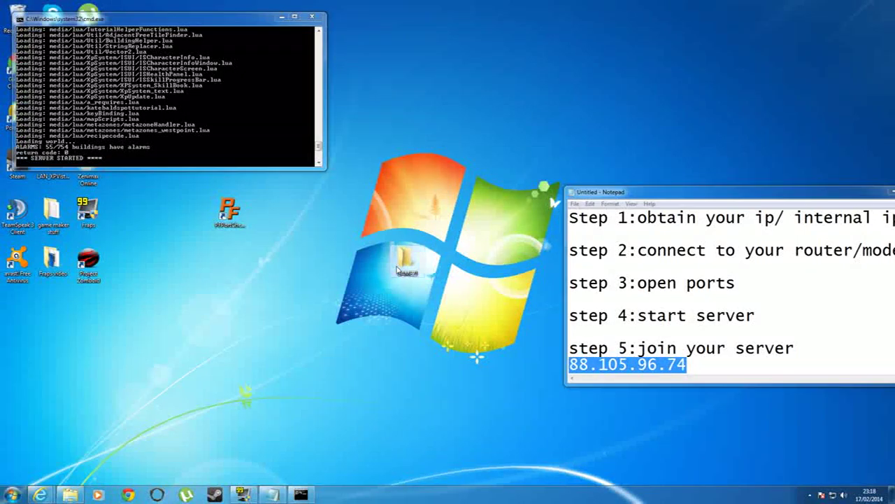
pyautogui.doubleClick(409, 262)
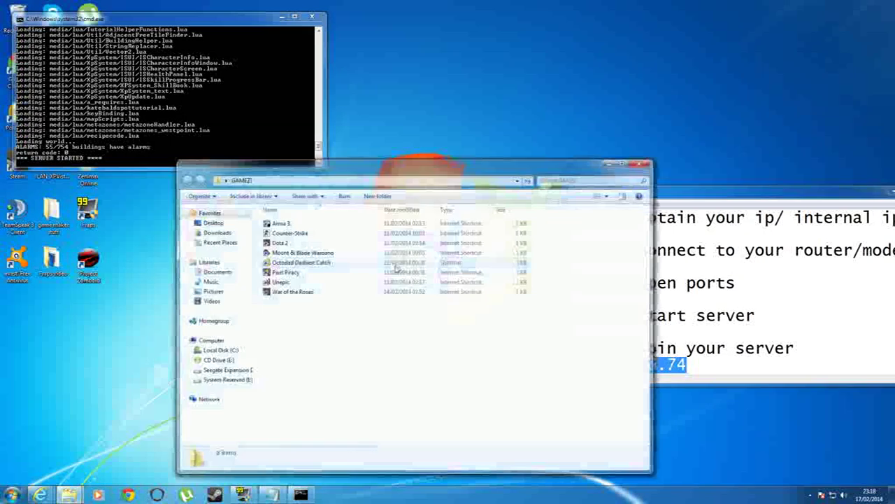
pyautogui.click(639, 165)
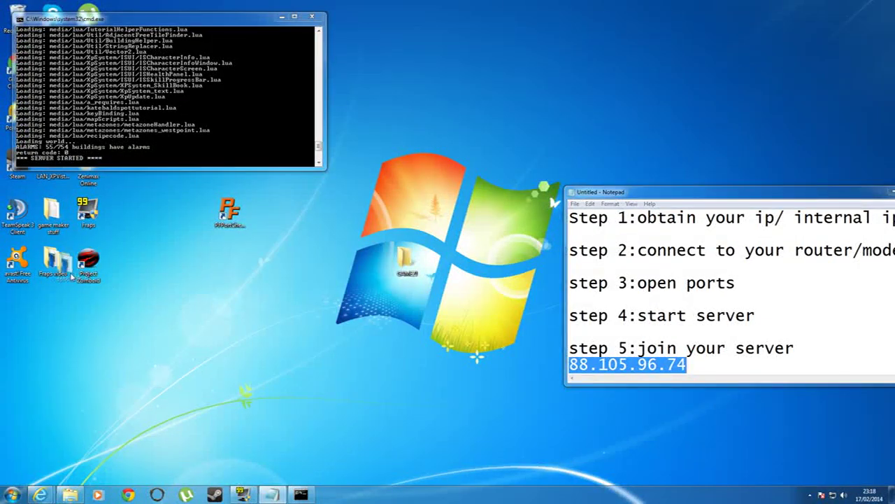
pyautogui.moveTo(254, 283); pyautogui.dragTo(337, 277)
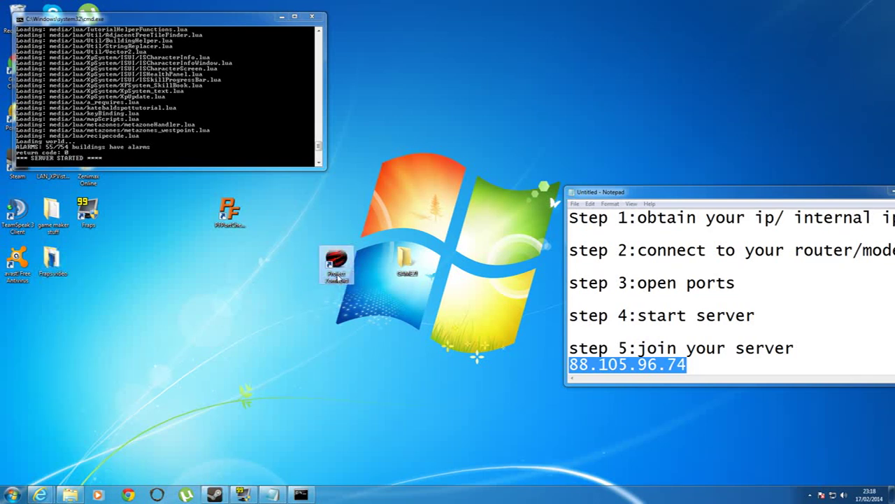
pyautogui.doubleClick(336, 272)
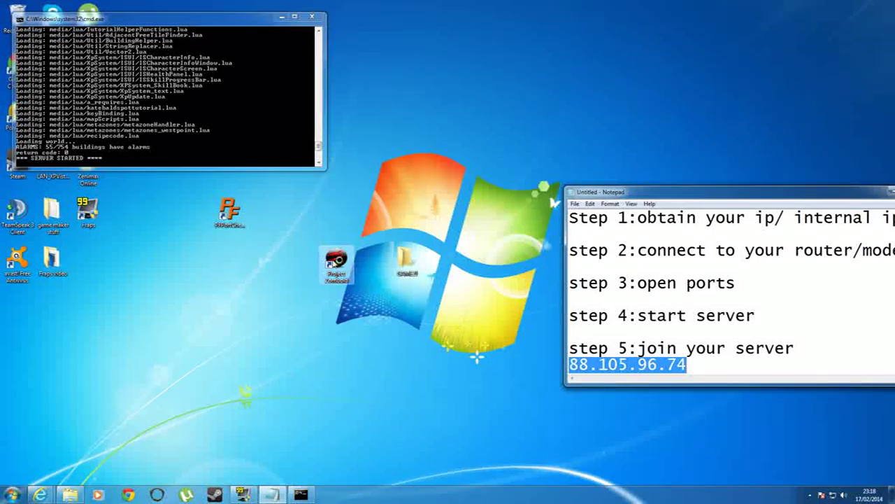
# Step: Open Windows Explorer and navigate into C:\Program Files (x86)
pyautogui.click(12, 494)
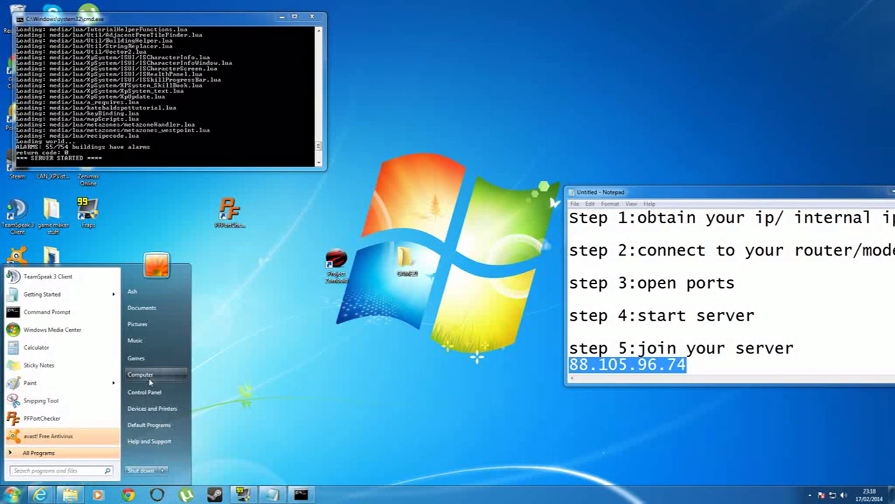
pyautogui.click(233, 347)
pyautogui.press('super+e')
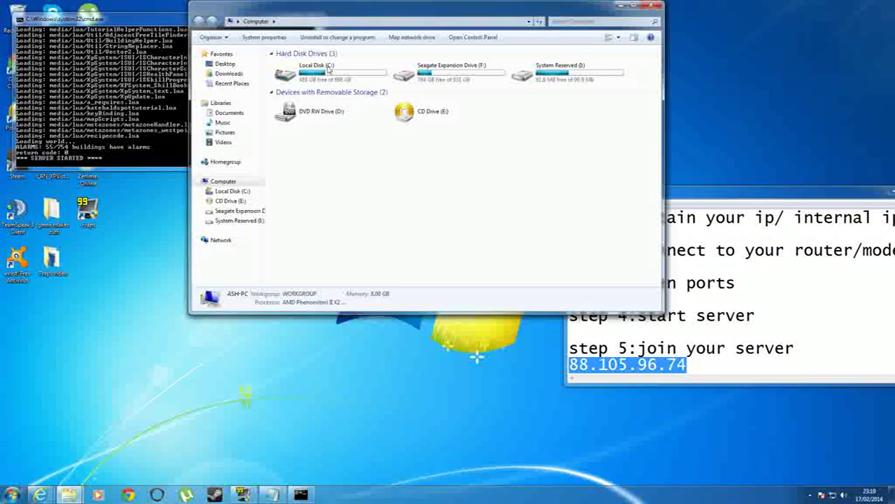
pyautogui.doubleClick(326, 73)
pyautogui.scroll(-3, 343, 238)
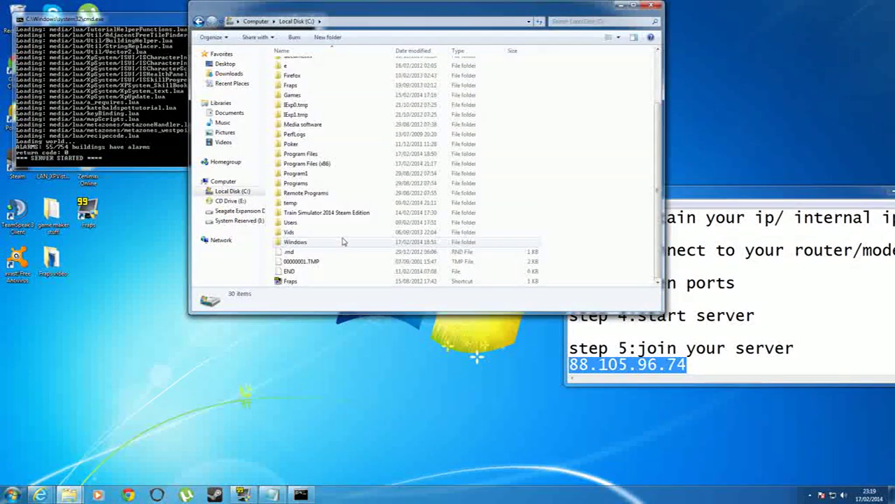
pyautogui.click(316, 164)
pyautogui.doubleClick(317, 164)
pyautogui.scroll(-3, 320, 200)
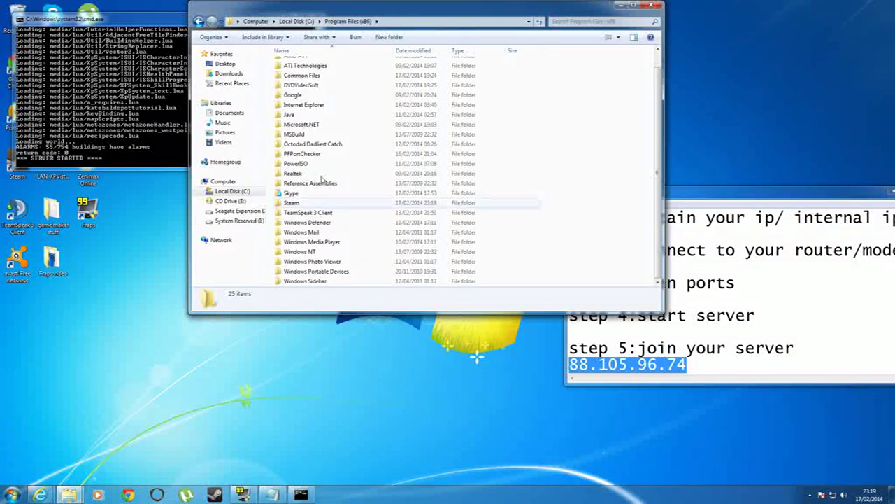
# Step: Go through Steam\SteamApps\common\ProjectZomboid and run ProjectZomboid64.bat to start the launcher
pyautogui.doubleClick(291, 202)
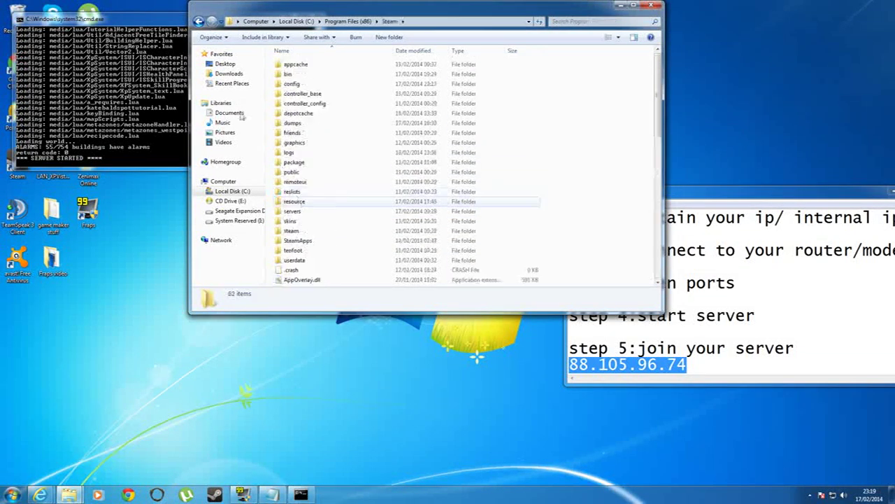
pyautogui.press('BackSpace')
pyautogui.doubleClick(294, 221)
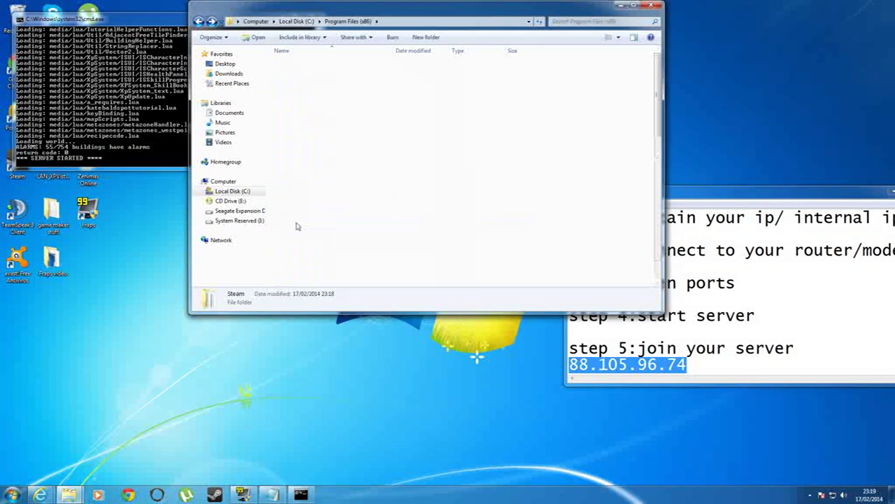
pyautogui.doubleClick(302, 241)
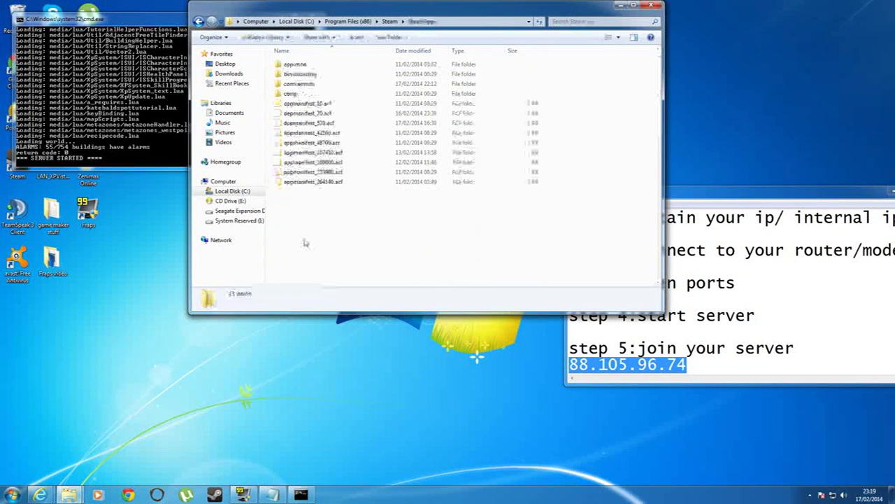
pyautogui.doubleClick(306, 65)
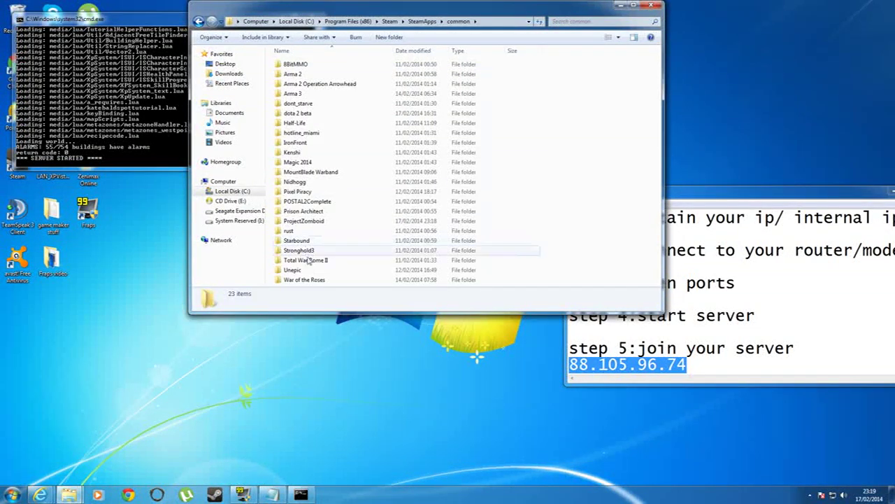
pyautogui.doubleClick(304, 221)
pyautogui.scroll(-15, 311, 235)
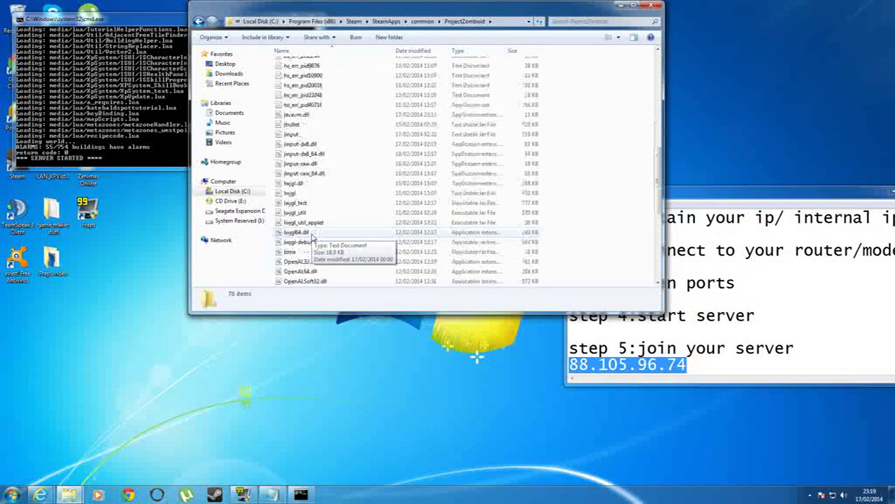
pyautogui.doubleClick(306, 193)
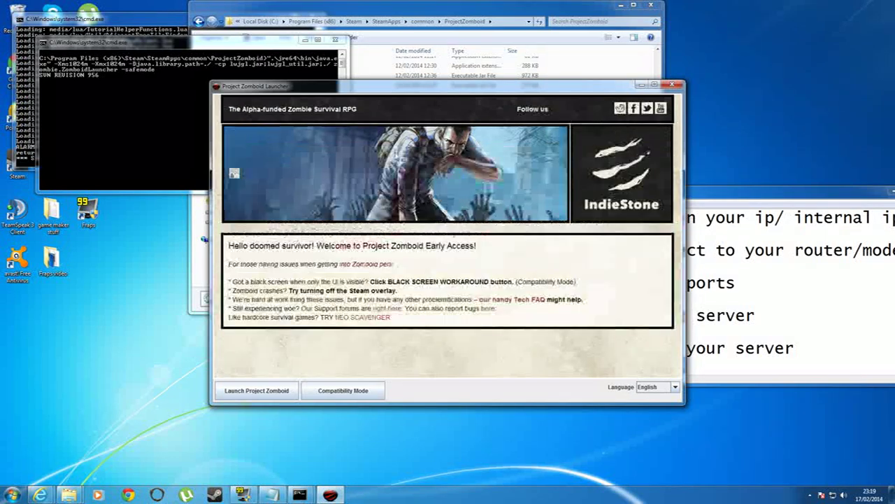
# Step: Launch Project Zomboid from its launcher and wait for the Build 24 title screen
pyautogui.click(275, 389)
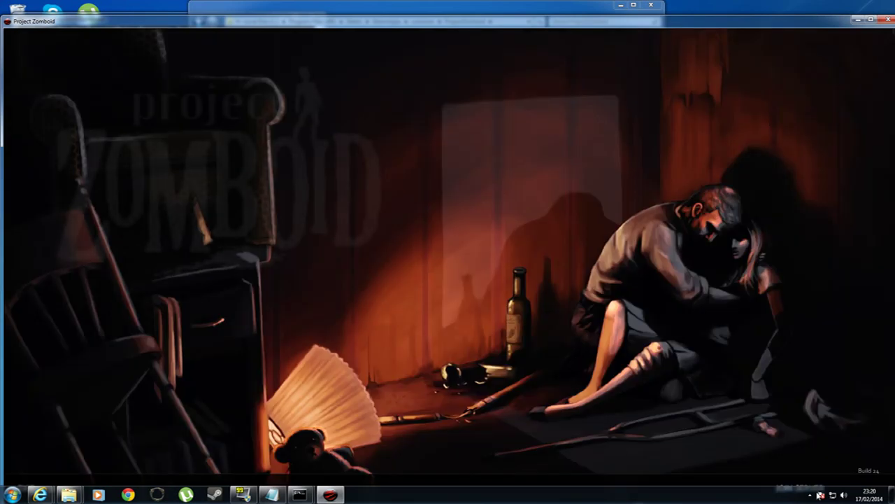
# Step: Maximize the game and join the saved server 'my server', correcting its IP to 192.168.1.3
pyautogui.click(872, 21)
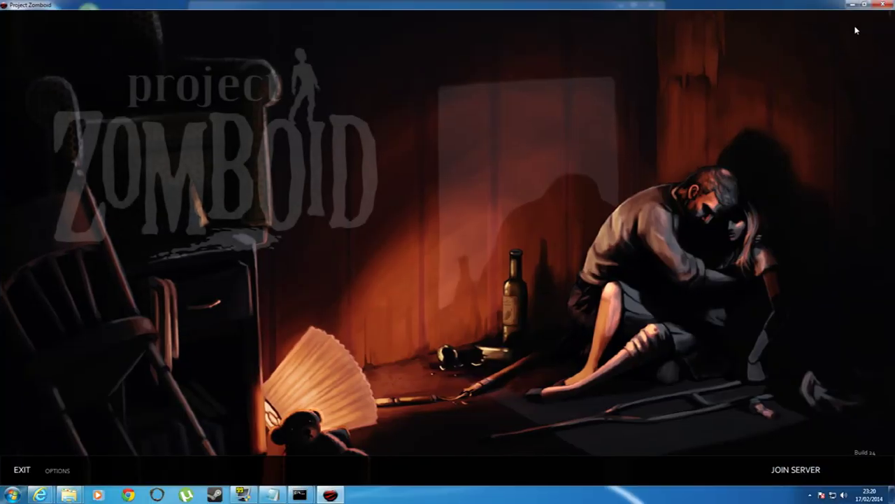
pyautogui.click(783, 477)
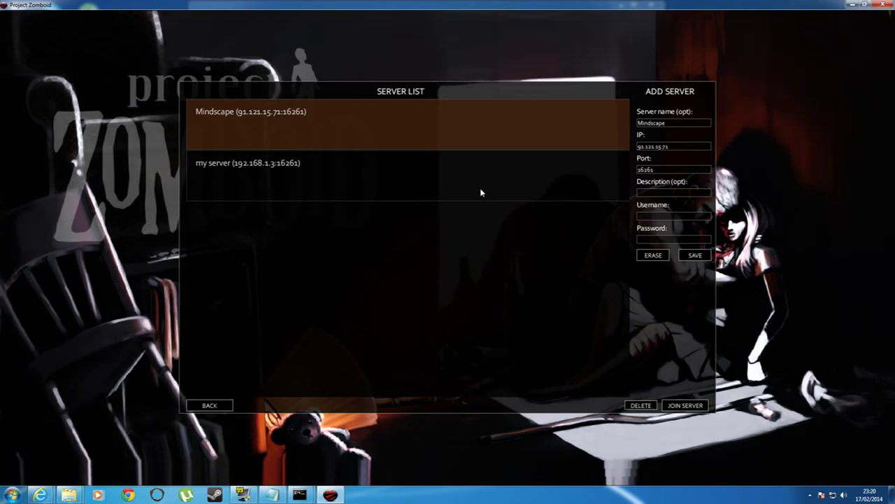
pyautogui.click(252, 169)
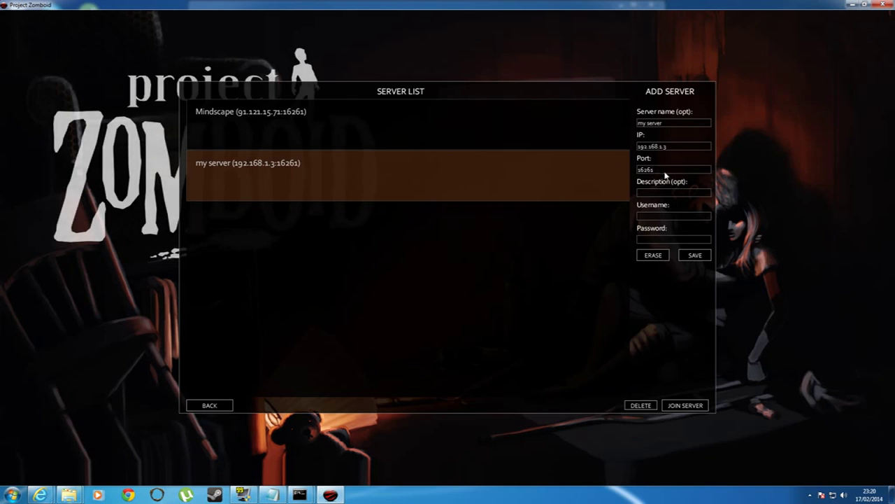
pyautogui.click(662, 148)
pyautogui.write('1.3')
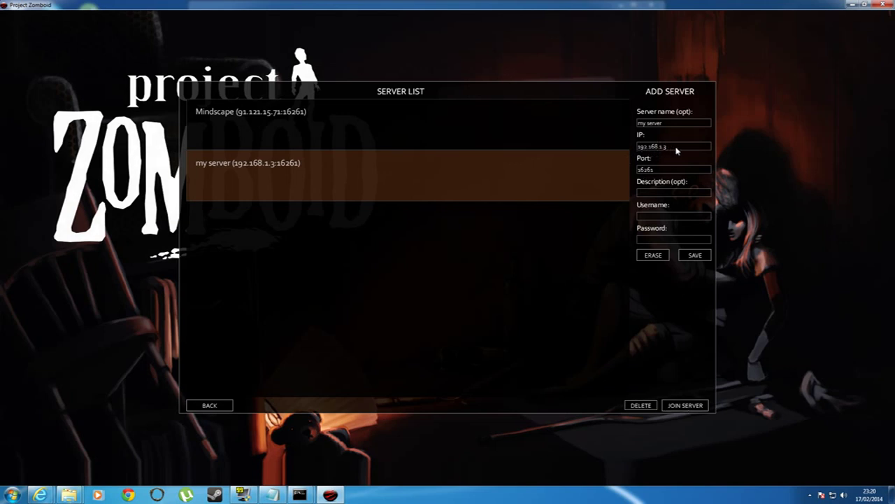
pyautogui.click(682, 407)
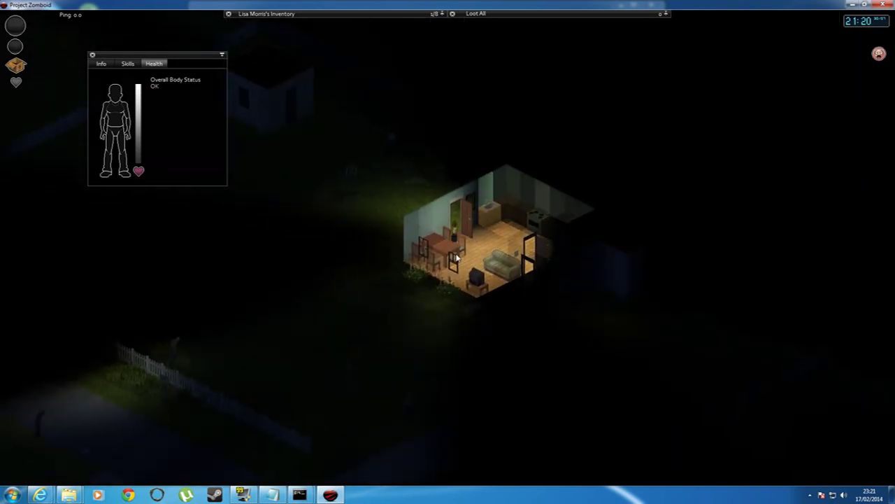
# Step: Walk the survivor out of the house, along the fence and up the street past the lamp
pyautogui.press('a')
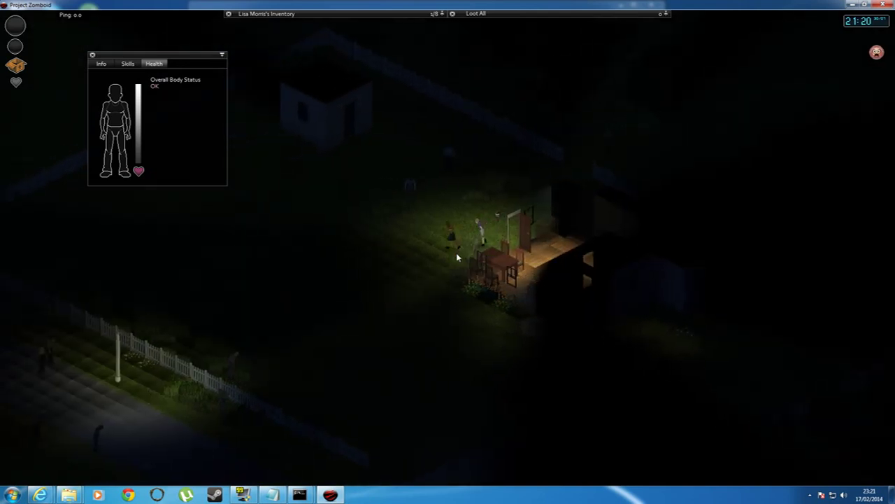
pyautogui.press('a')
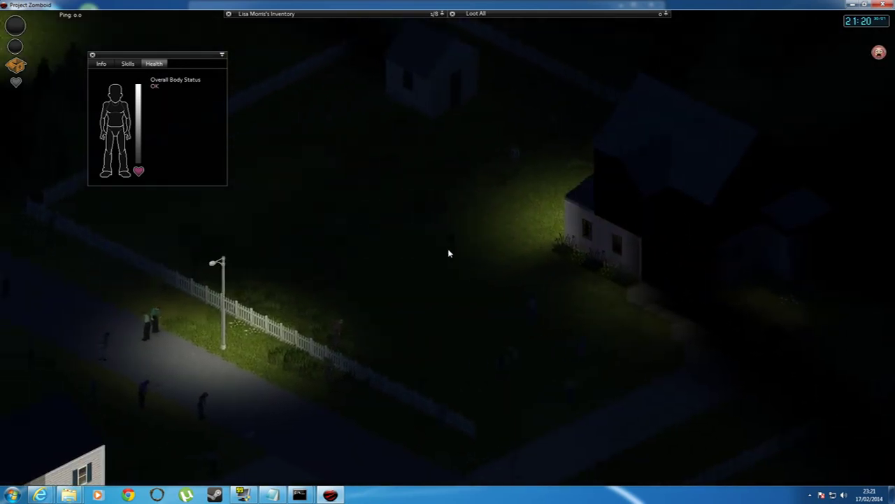
pyautogui.press('a')
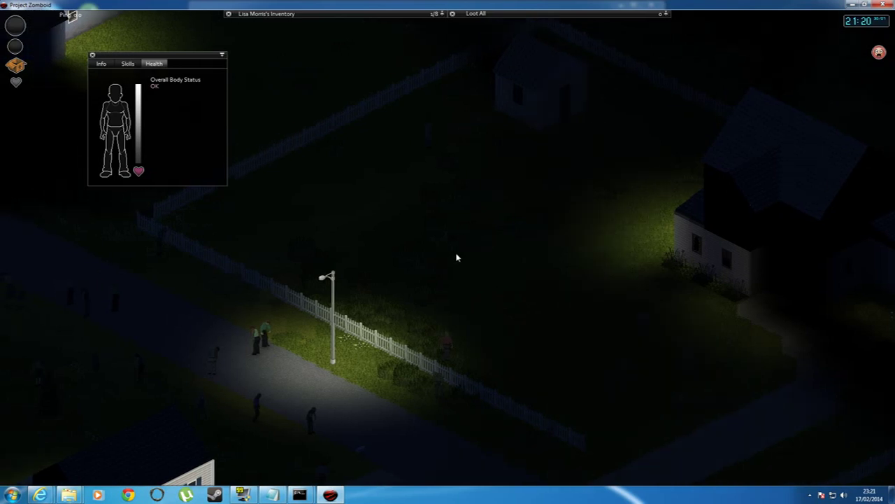
pyautogui.press('a')
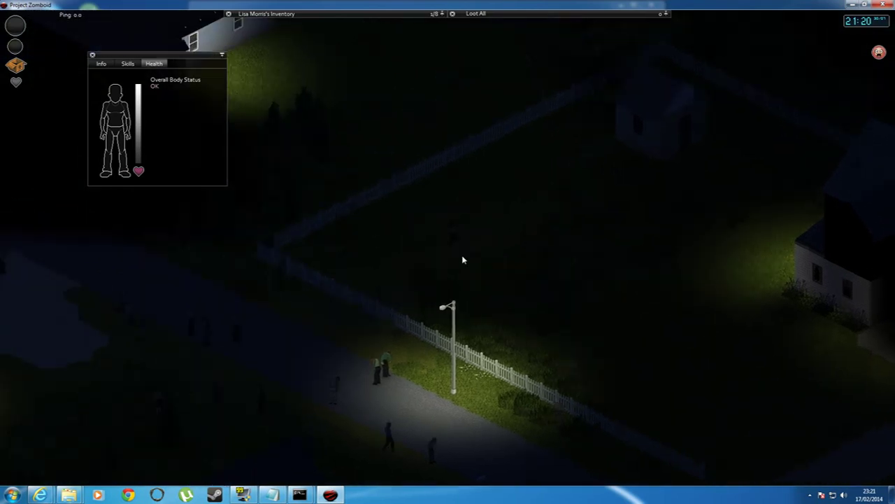
pyautogui.press('a')
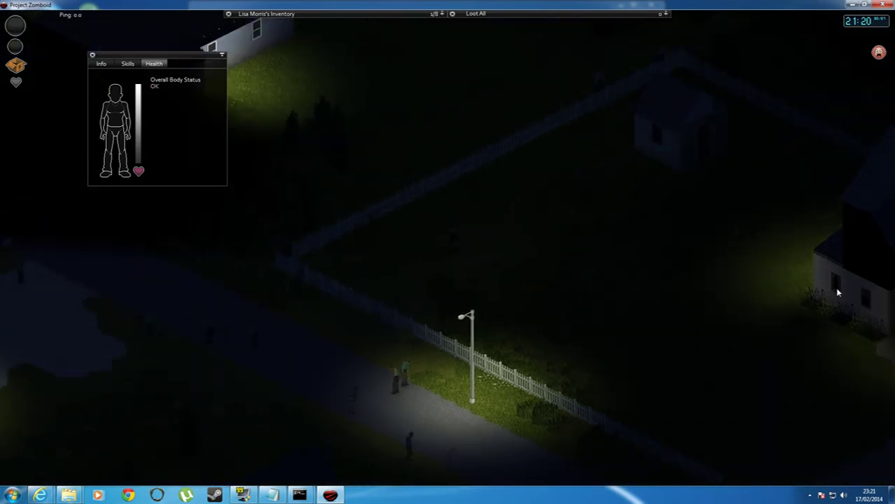
pyautogui.press('a')
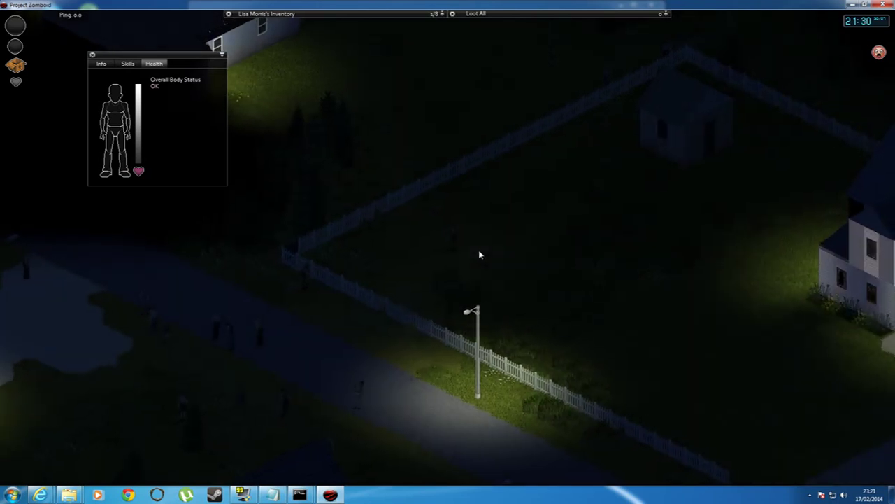
# Step: Walk the survivor back to stop beside the nearby house, then quit the game to desktop
pyautogui.press('w')
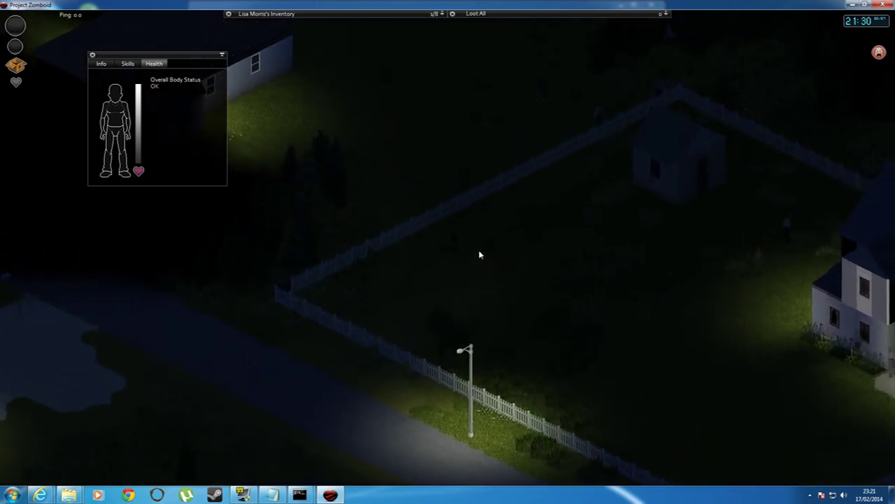
pyautogui.press('a')
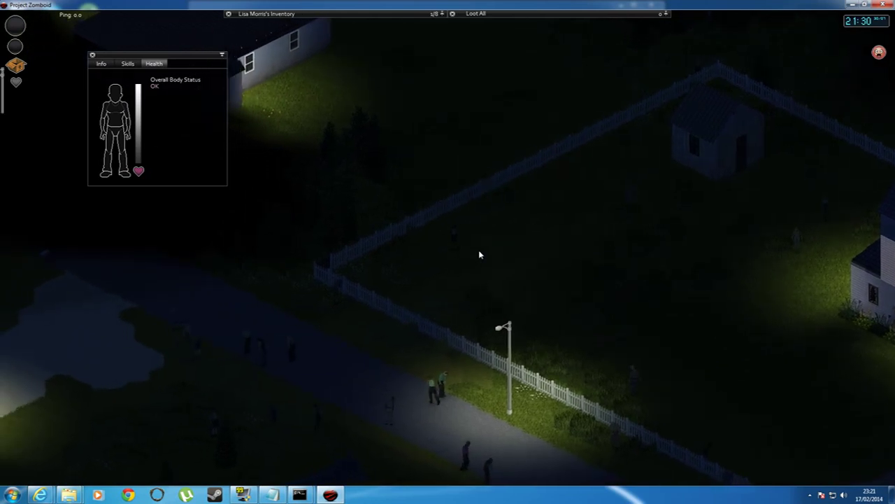
pyautogui.press('w')
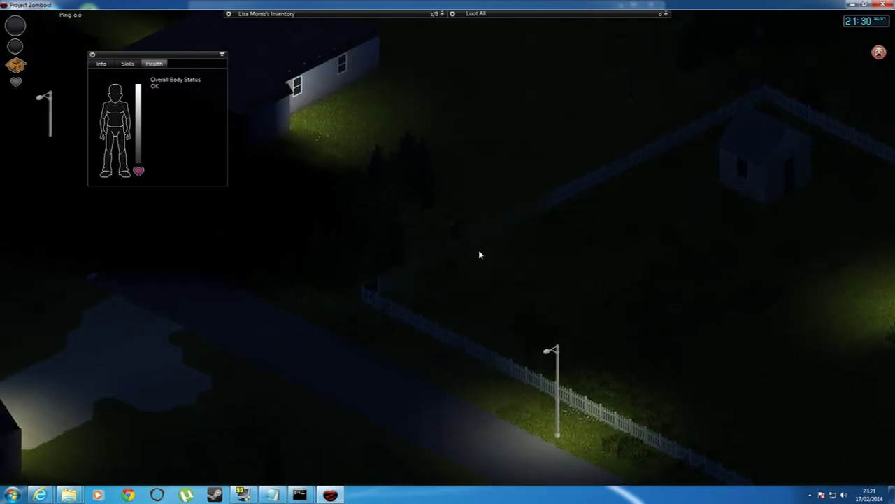
pyautogui.press('w')
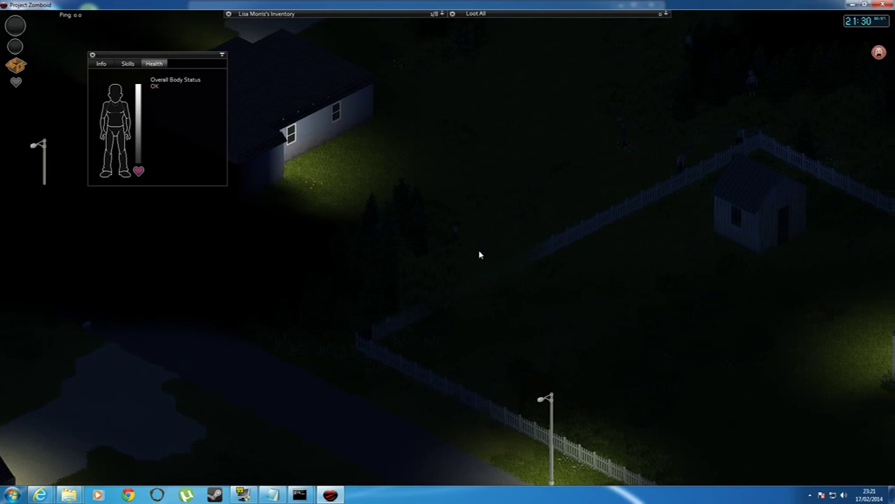
pyautogui.press('w')
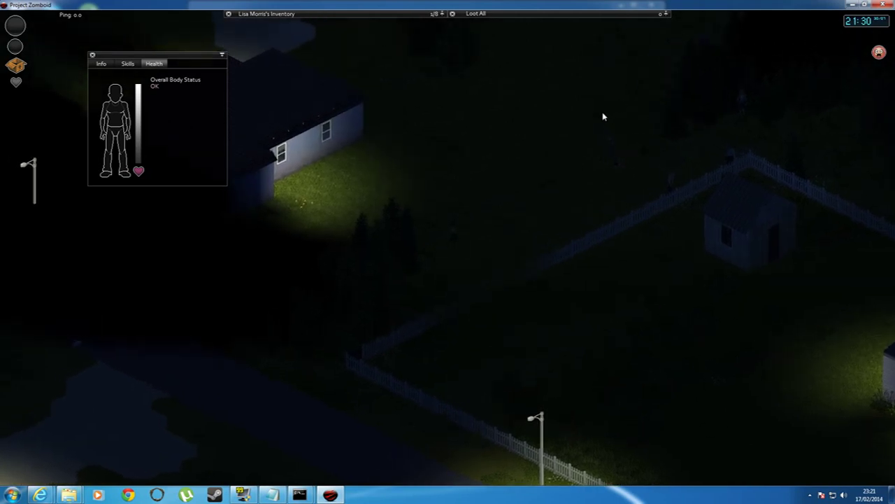
pyautogui.press('w')
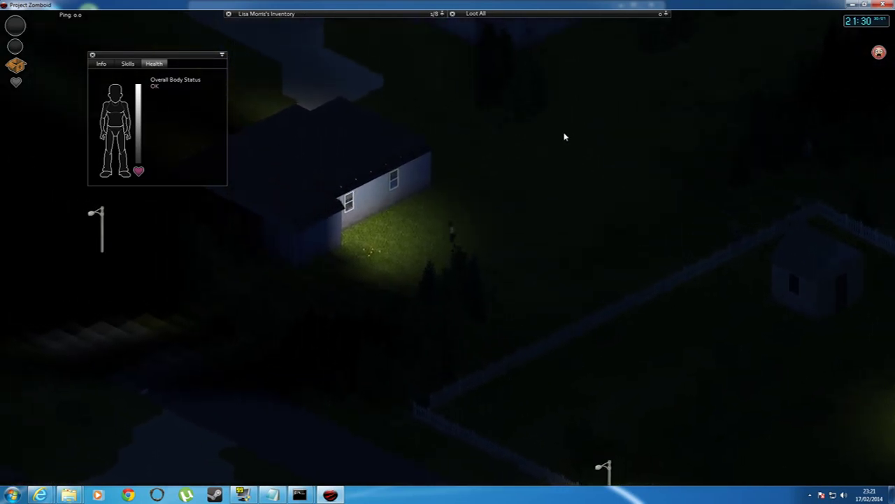
pyautogui.press('w')
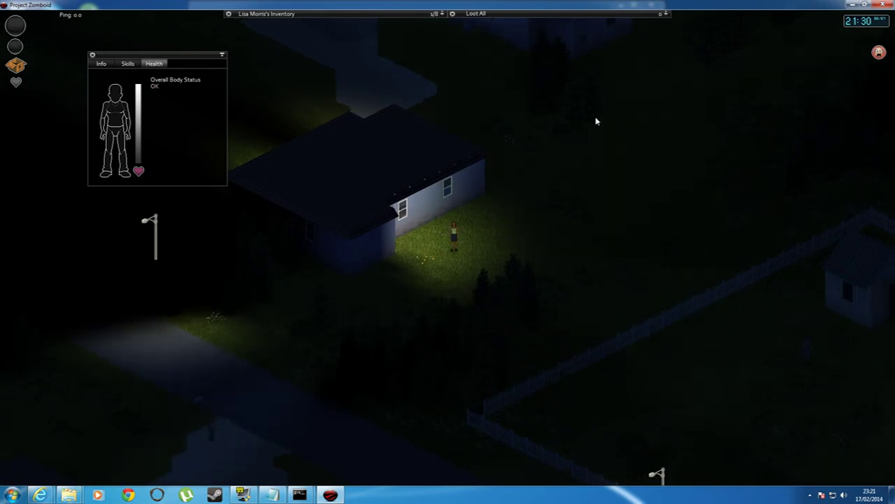
pyautogui.click(888, 6)
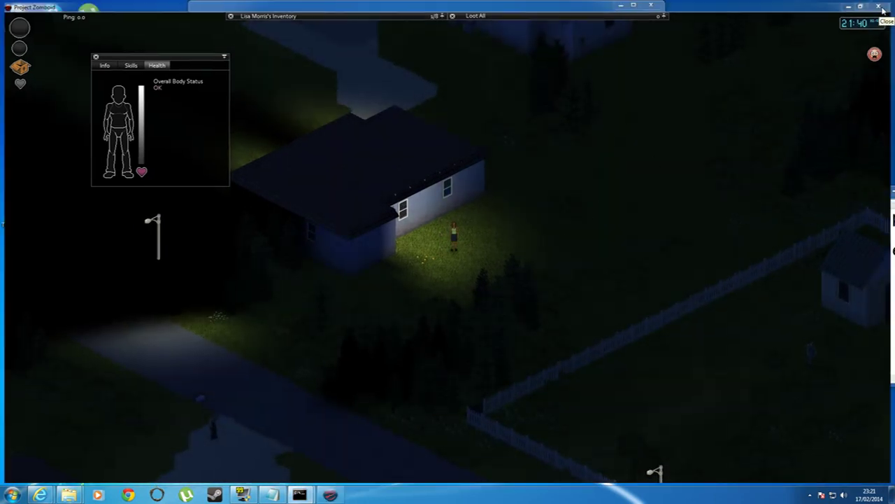